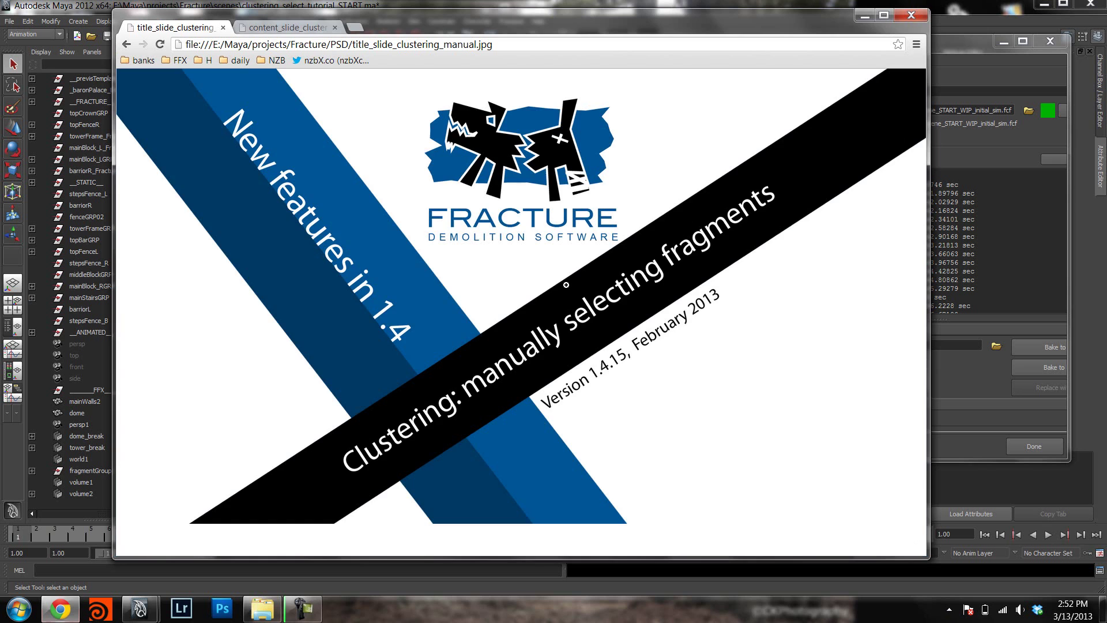
Show the slide on four cluster methods (painting, fragment selection, volumes, voronoi cells) full-screen in Chrome.
click(288, 28)
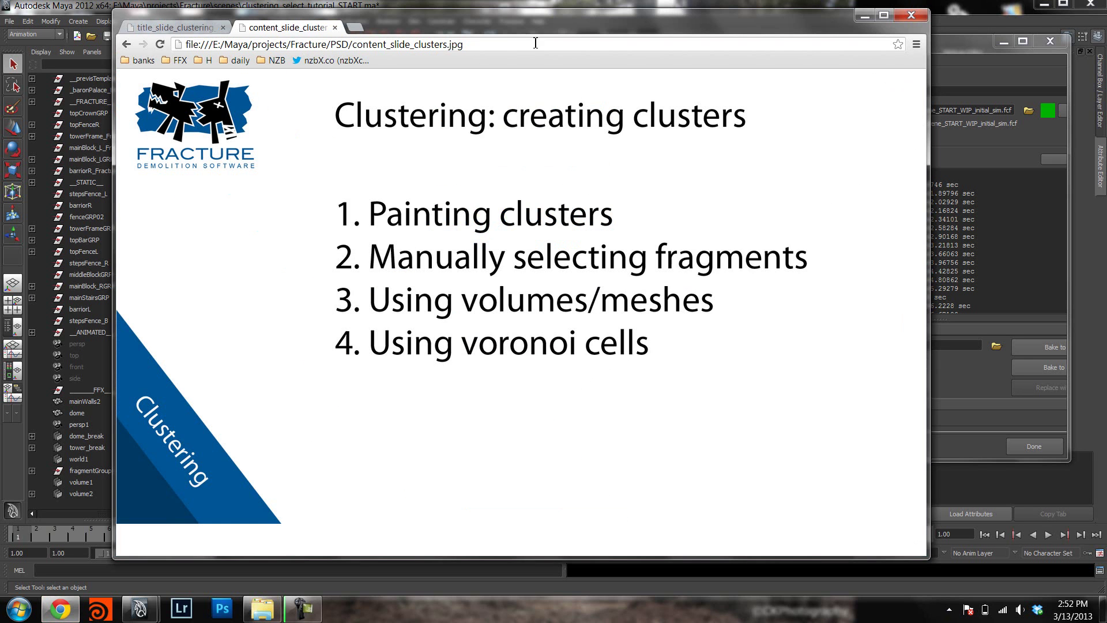
click(884, 15)
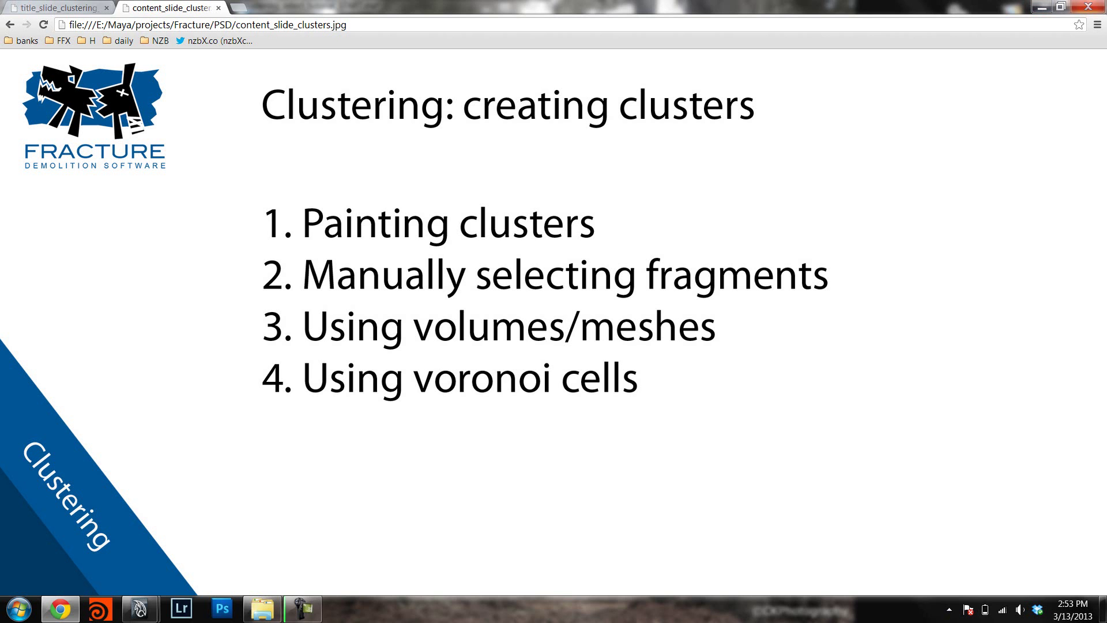
Return to Maya and orbit the camera around the tower.
click(1040, 7)
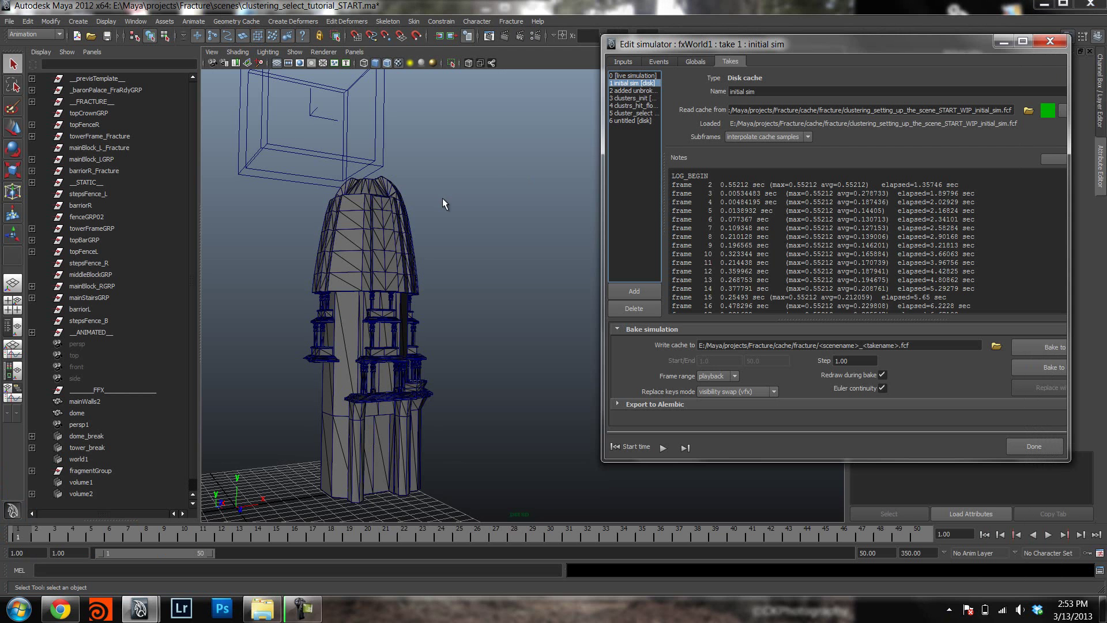
alt+drag(409, 238, 409, 278)
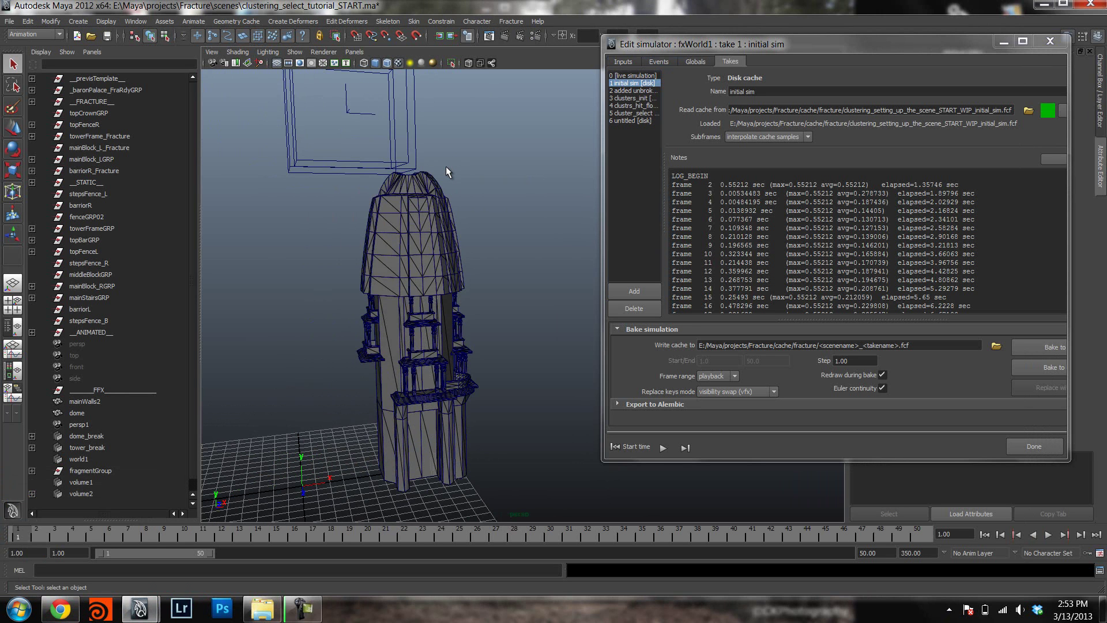
alt+drag(388, 303, 420, 269)
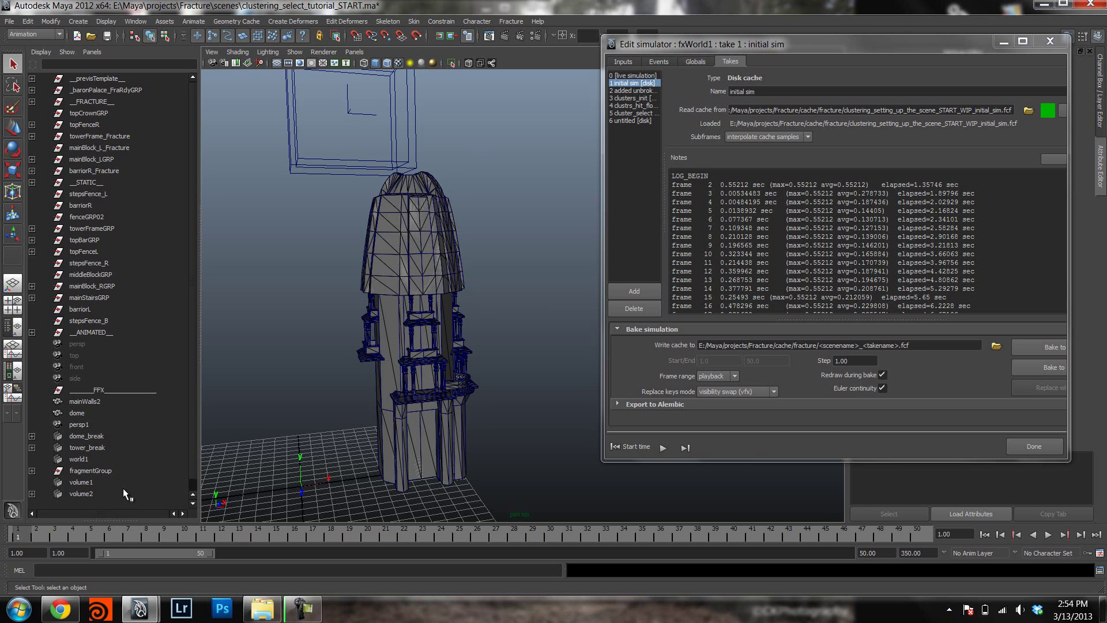
Play the tower simulation and stop it at frame 10, reframing the tower in view.
key(alt+v)
key(alt+v)
alt+middle_drag(382, 248, 445, 201)
alt+drag(445, 201, 457, 185)
alt+right_drag(457, 185, 472, 216)
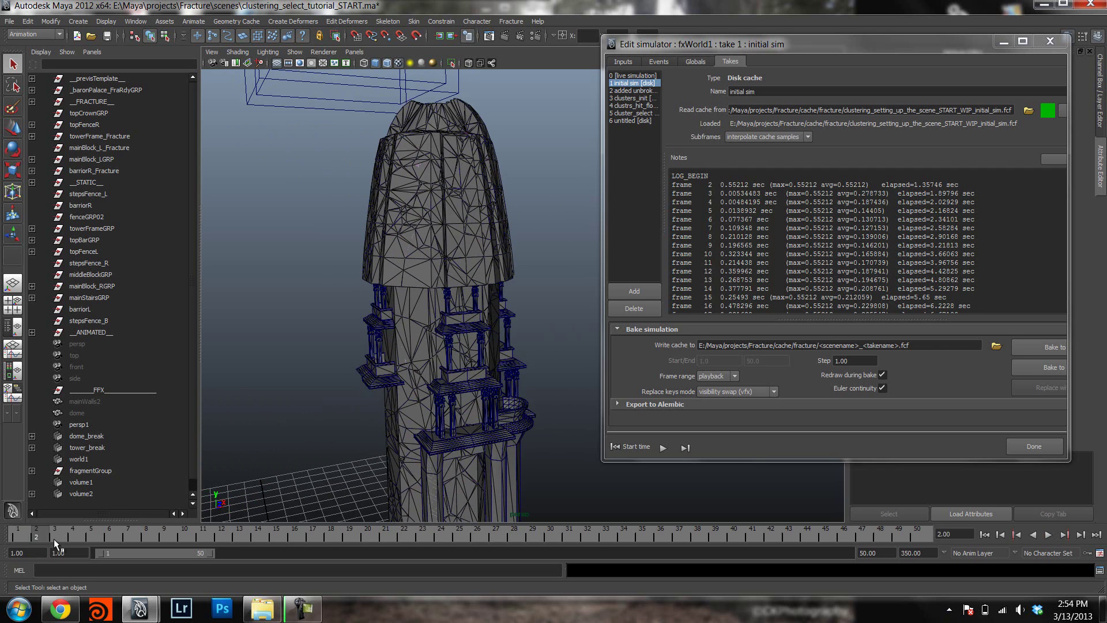
key(Down)
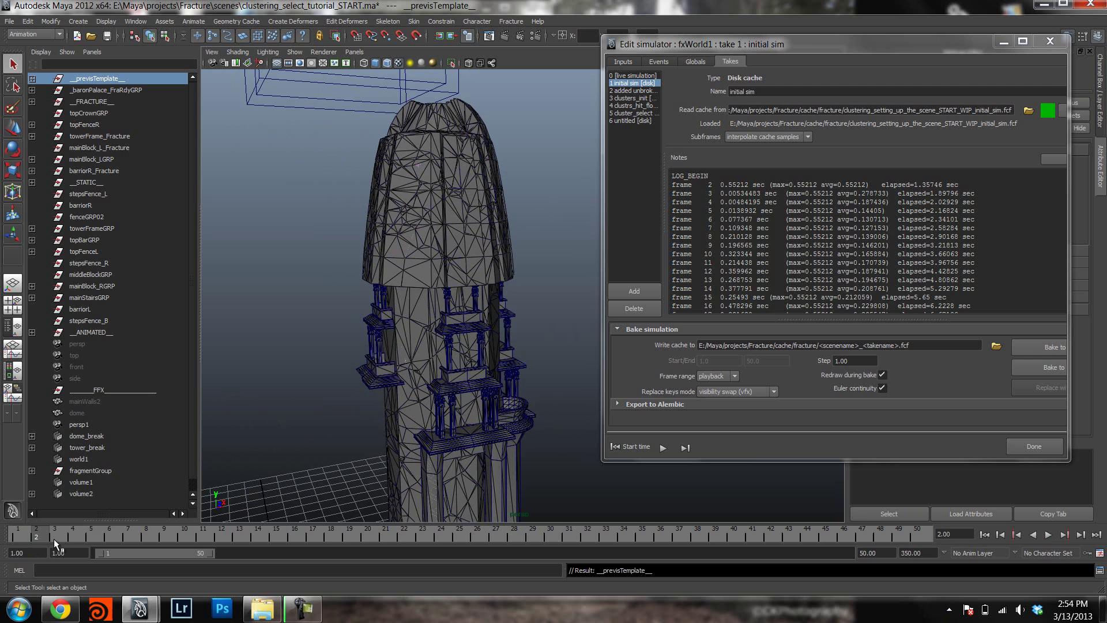
key(alt+v)
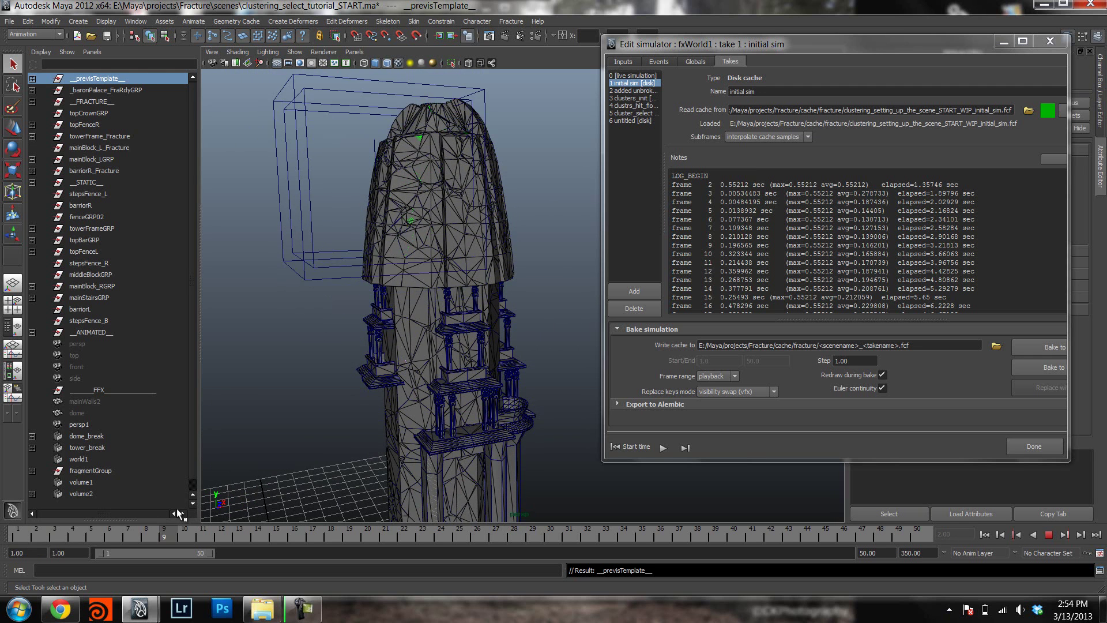
key(alt+v)
alt+drag(485, 254, 403, 193)
In the simulator's Inputs, set dome_breakGeo's Localize to use cluster.
click(625, 60)
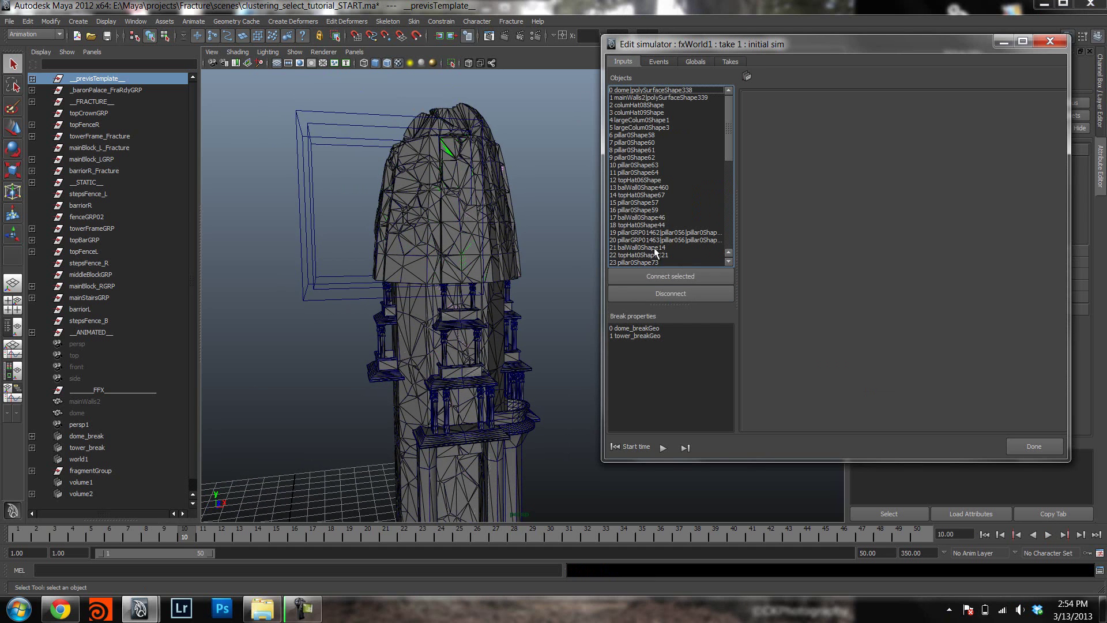
alt+drag(444, 150, 475, 133)
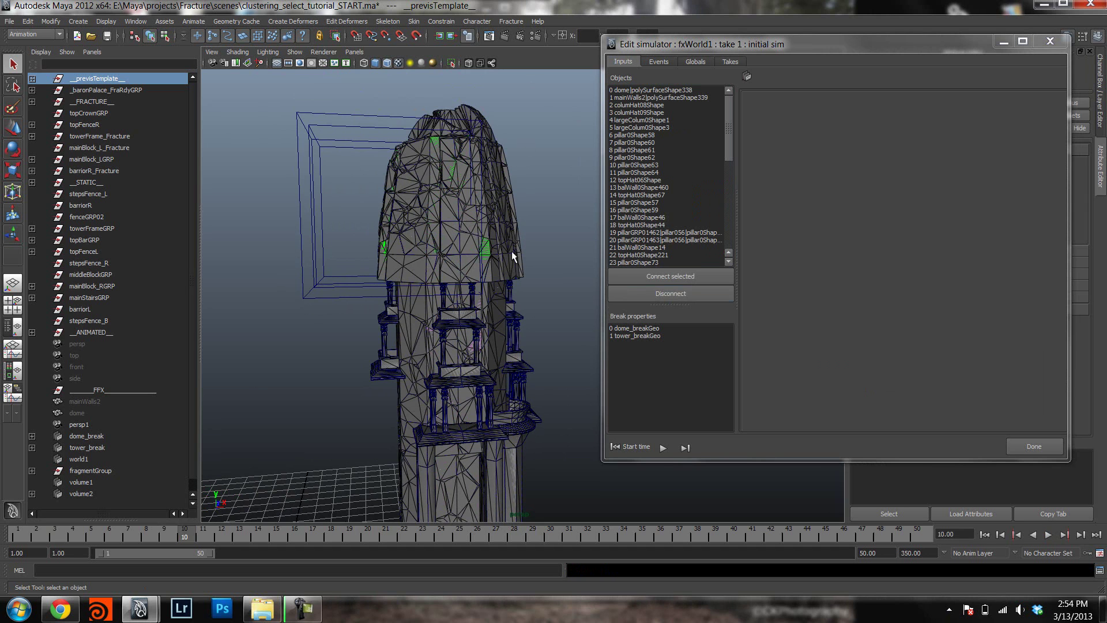
click(638, 327)
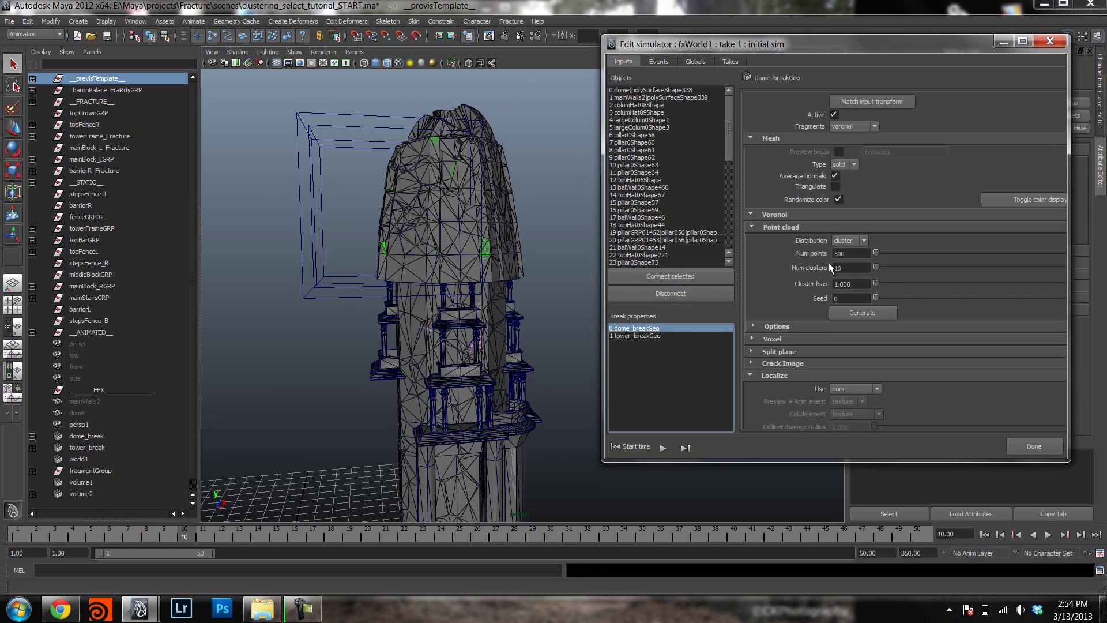
scroll(827, 251, down, 4)
click(848, 251)
click(852, 291)
Collapse Texture and expand the Mesh volumes settings for dome_breakGeo.
scroll(912, 306, down, 3)
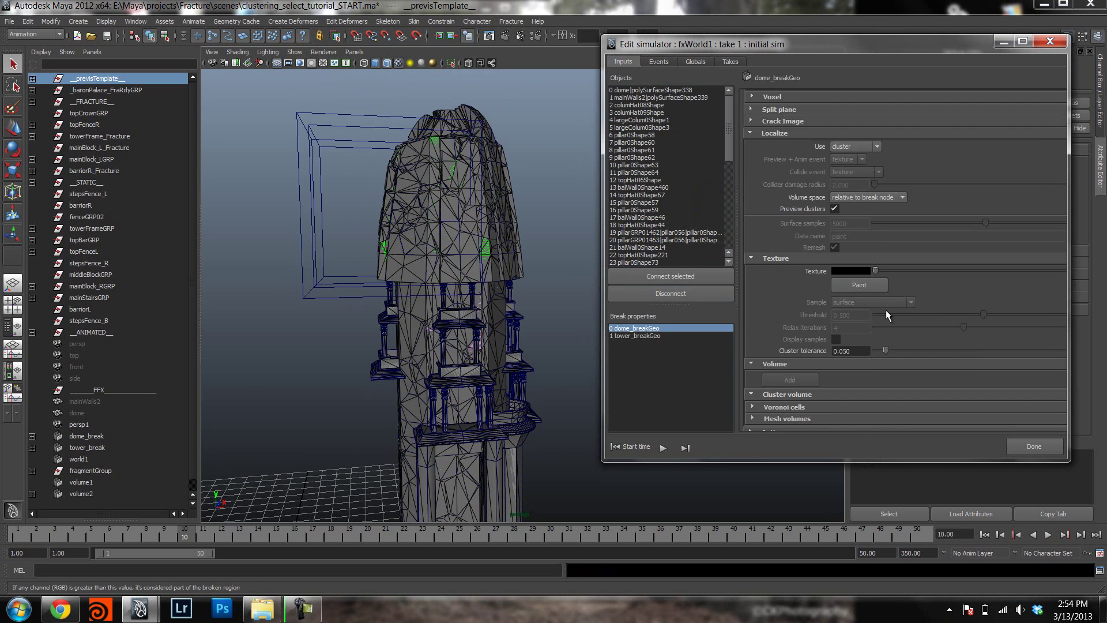
click(766, 259)
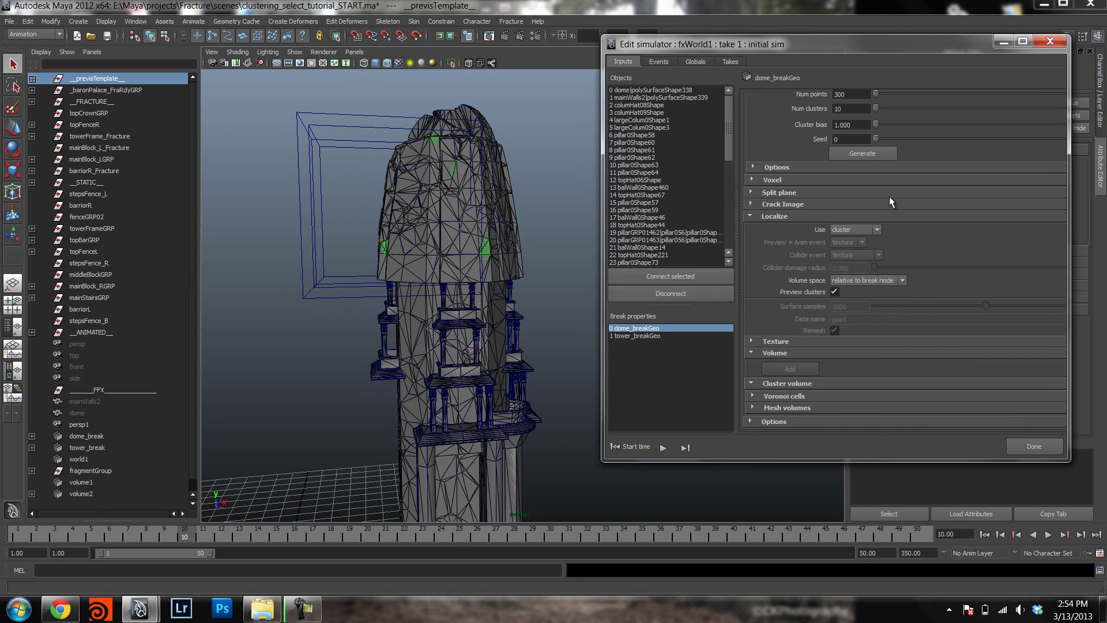
click(786, 407)
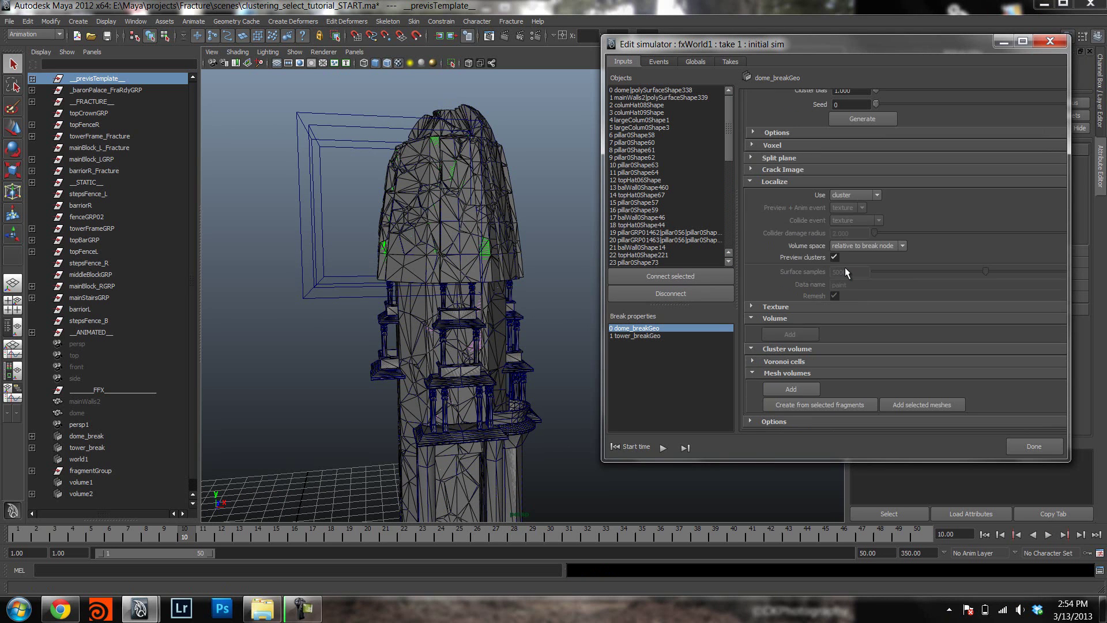
click(782, 361)
click(795, 362)
Select two dome fragments and create mesh volume clusterVolumeShape1 from the selected fragments.
click(833, 404)
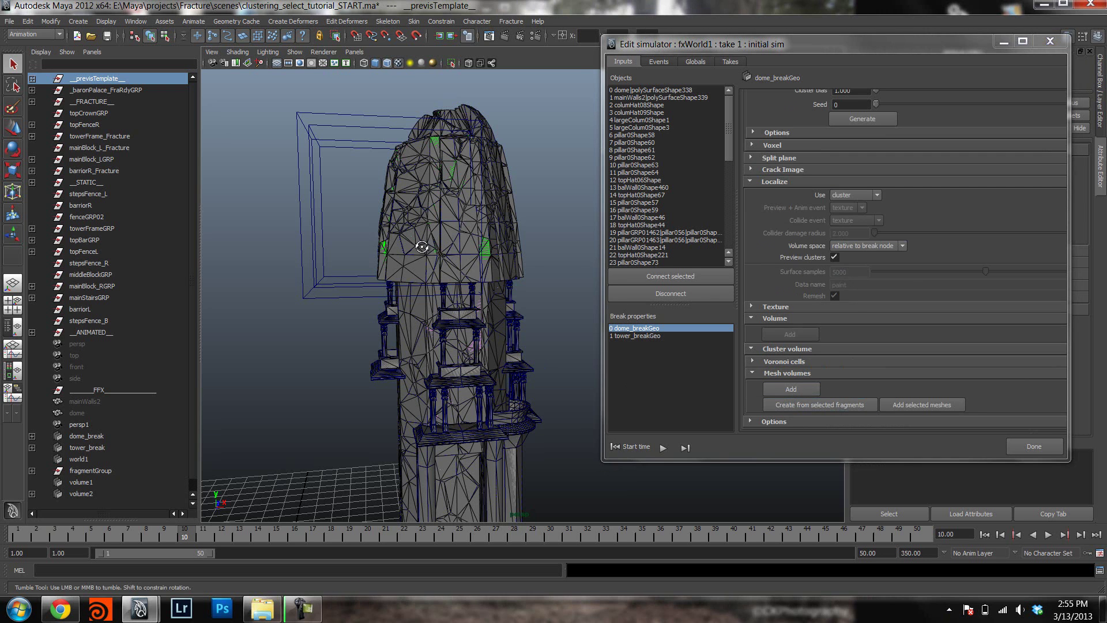
alt+drag(346, 173, 268, 105)
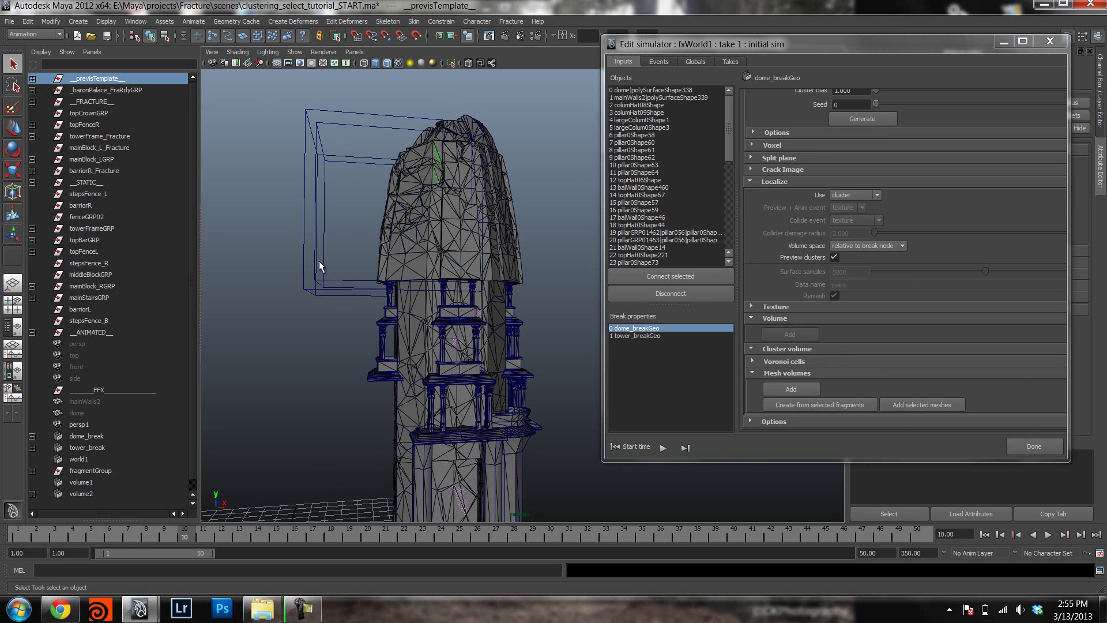
mouse_move(376, 236)
alt+mouse_down()
mouse_move(368, 194)
mouse_move(403, 230)
mouse_move(340, 234)
alt+mouse_up()
alt+drag(489, 210, 444, 234)
click(317, 314)
click(395, 248)
alt+middle_drag(444, 235, 350, 191)
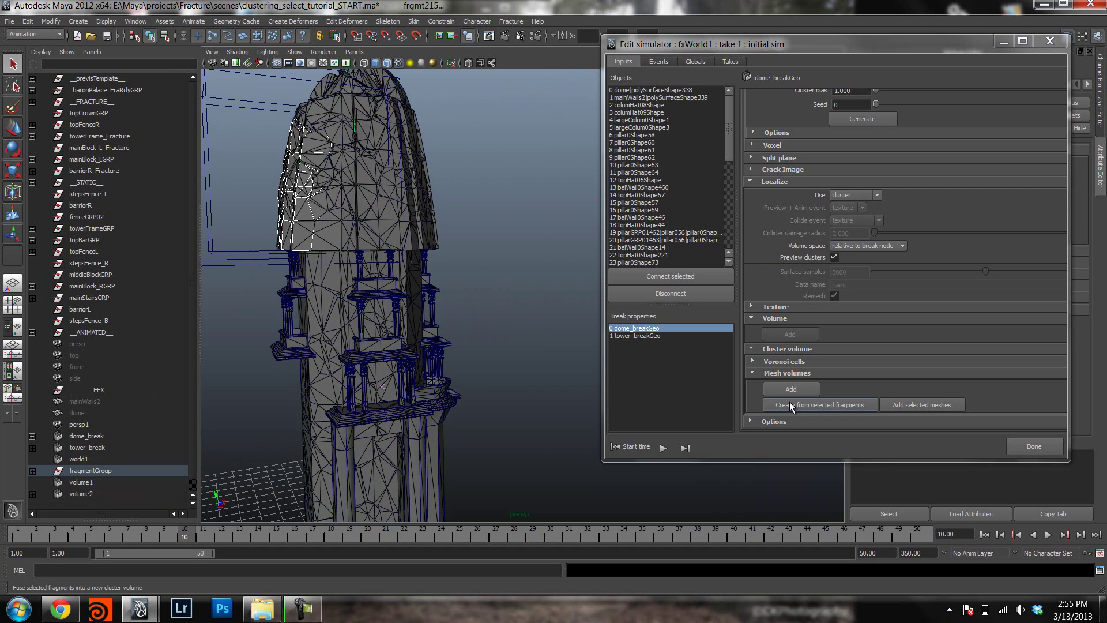
click(845, 407)
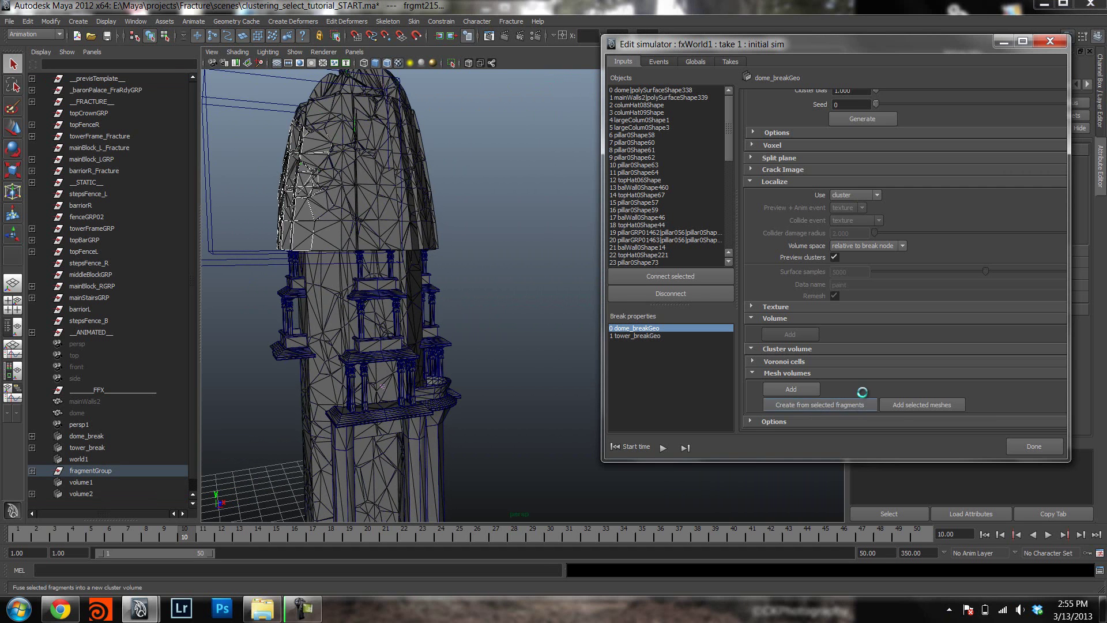
scroll(977, 258, down, 3)
alt+drag(274, 202, 455, 223)
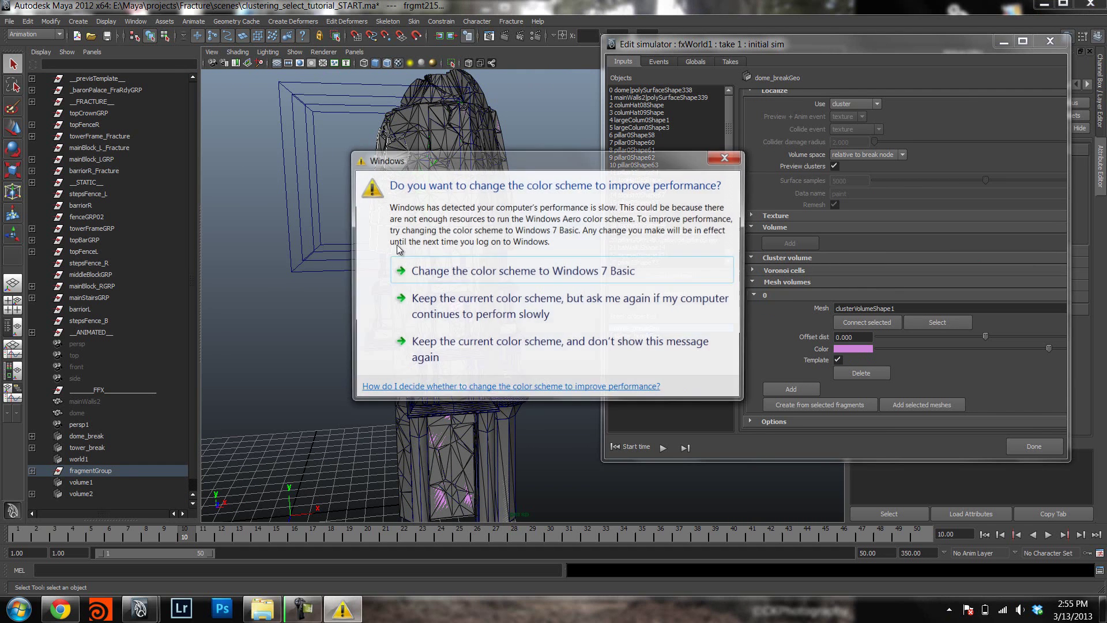
Dismiss the Windows colour scheme prompt and toggle the cluster volume's Template display off and on.
click(727, 157)
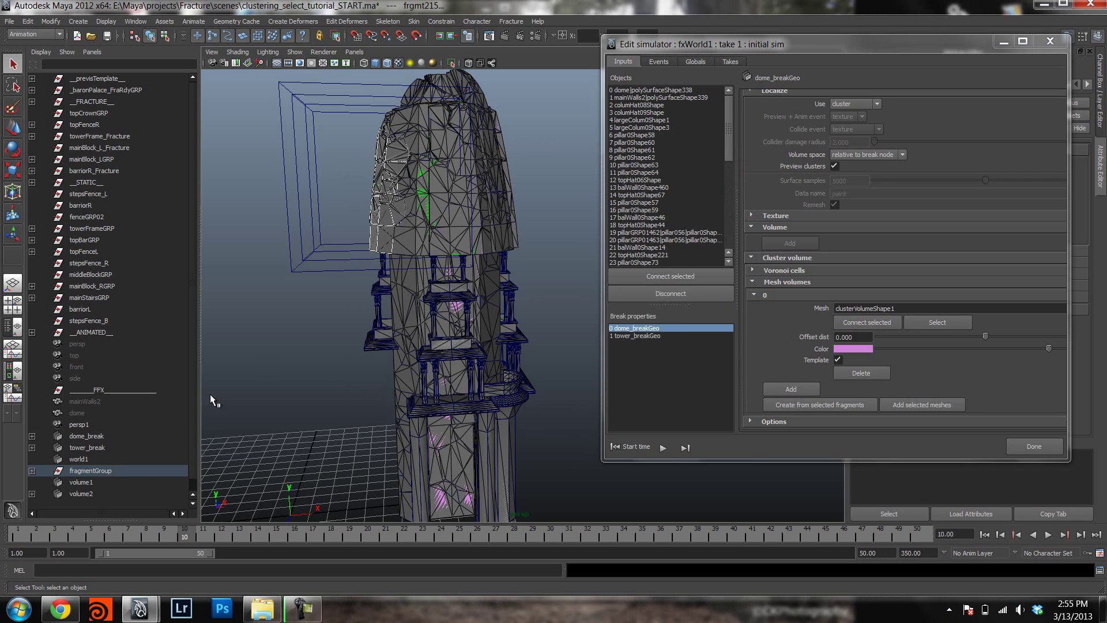
alt+right_drag(367, 207, 456, 214)
click(839, 359)
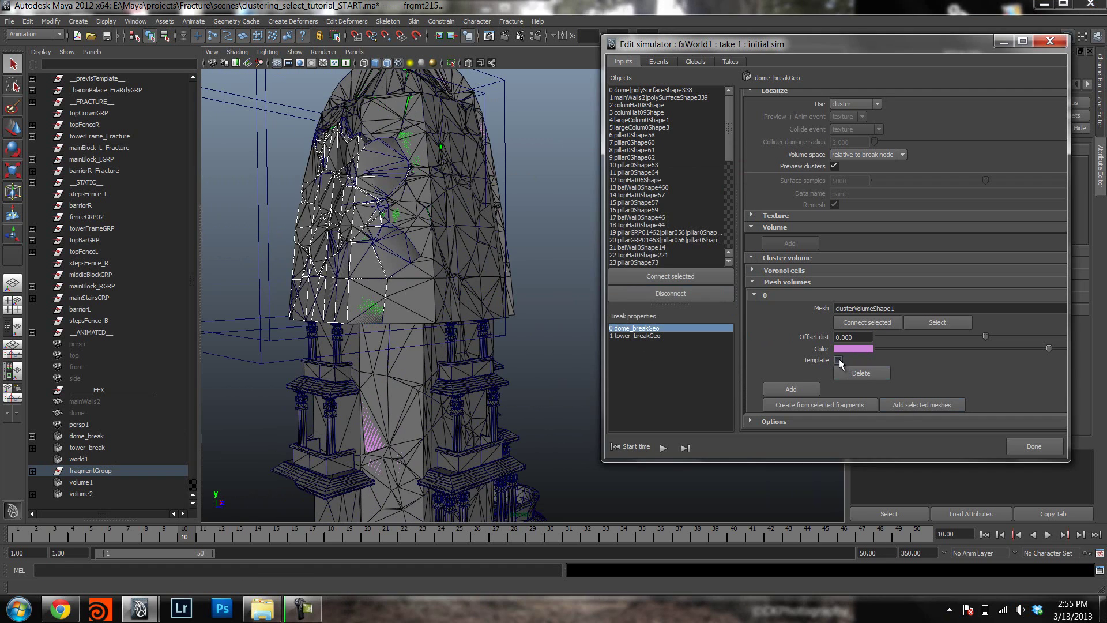
alt+drag(327, 186, 404, 188)
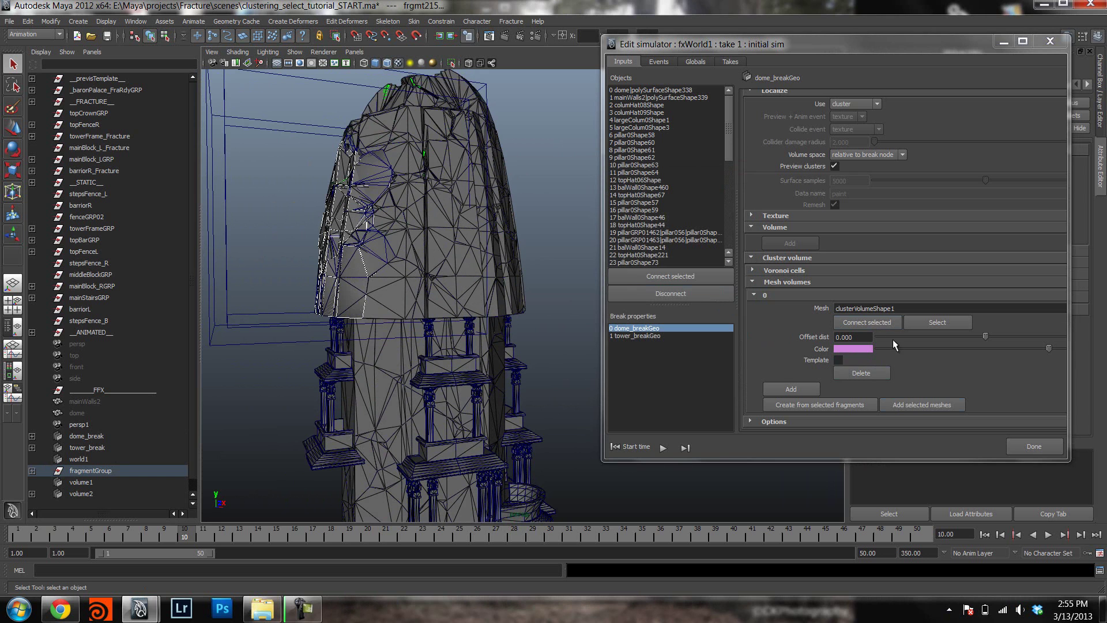
click(838, 359)
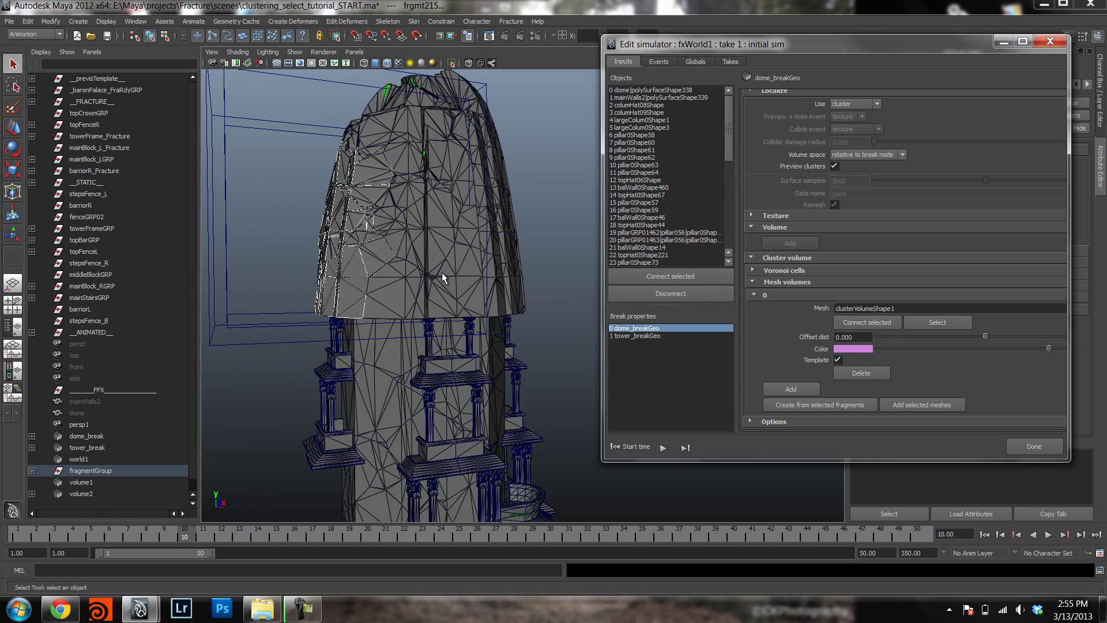
alt+drag(436, 281, 49, 506)
Select clusterVolume1 under fragmentGroup > dome_break and isolate it in the viewport.
click(31, 470)
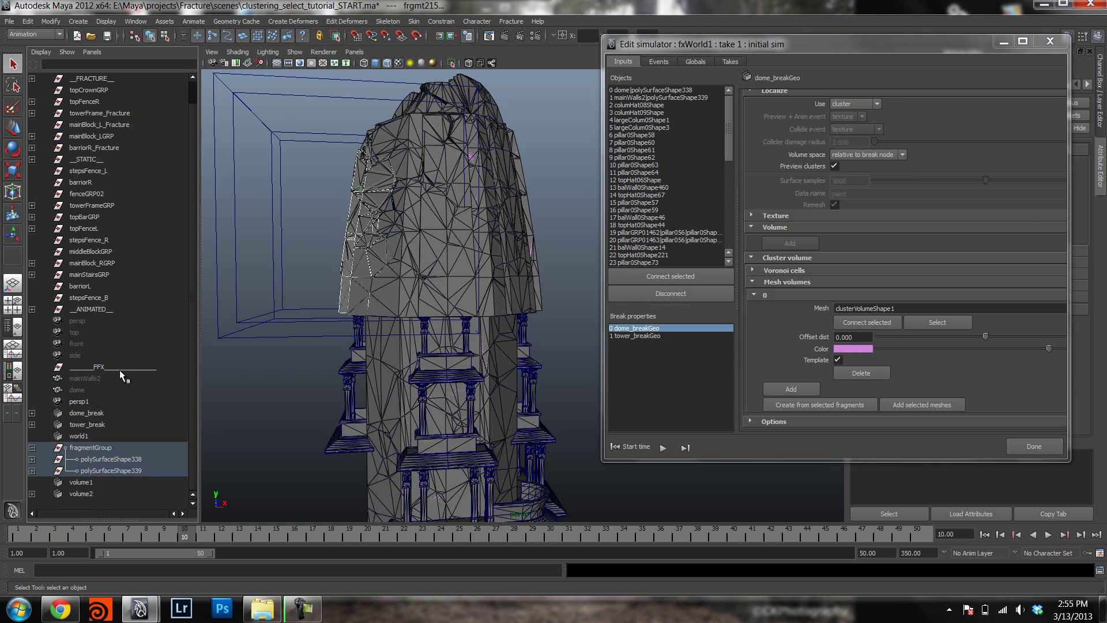
scroll(165, 378, up, 2)
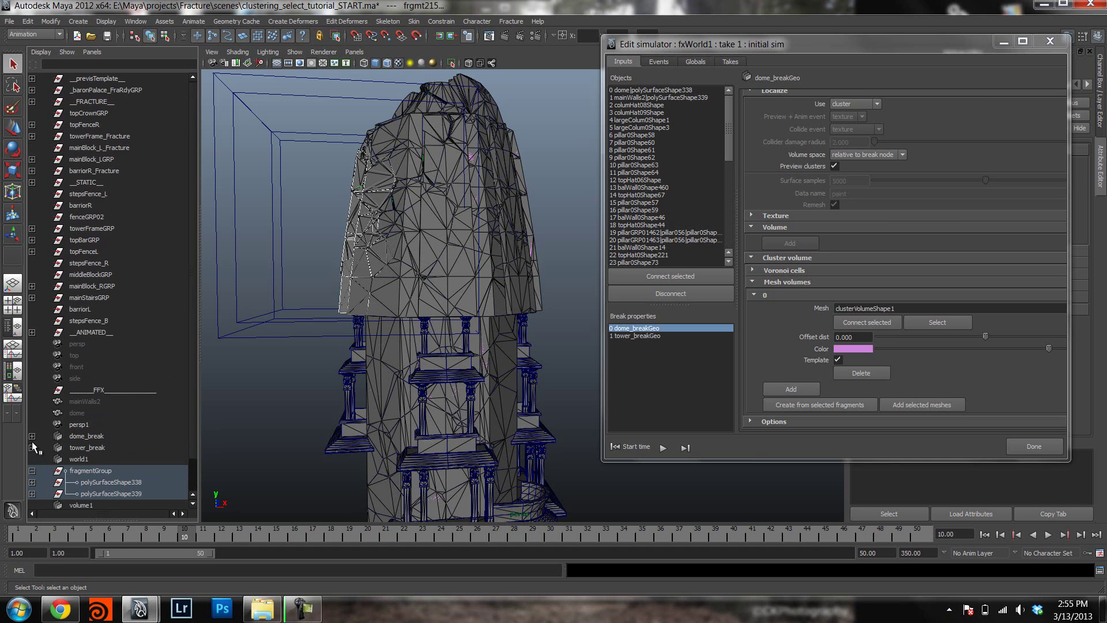
click(31, 436)
scroll(33, 442, down, 5)
click(101, 402)
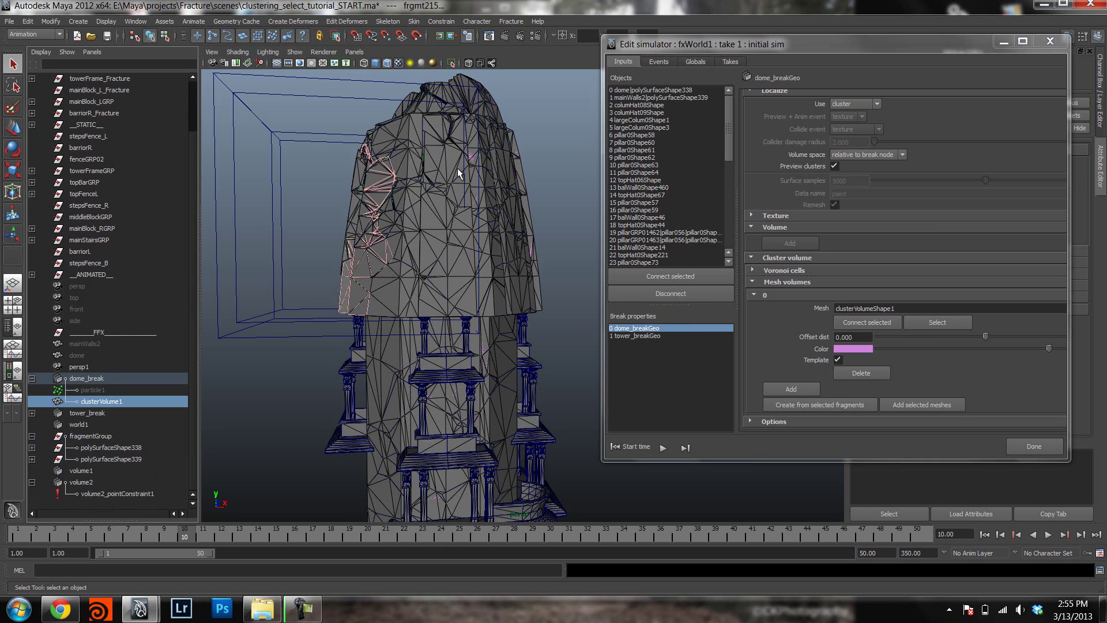
mouse_move(461, 190)
alt+mouse_down()
mouse_move(491, 192)
mouse_move(472, 178)
alt+mouse_up()
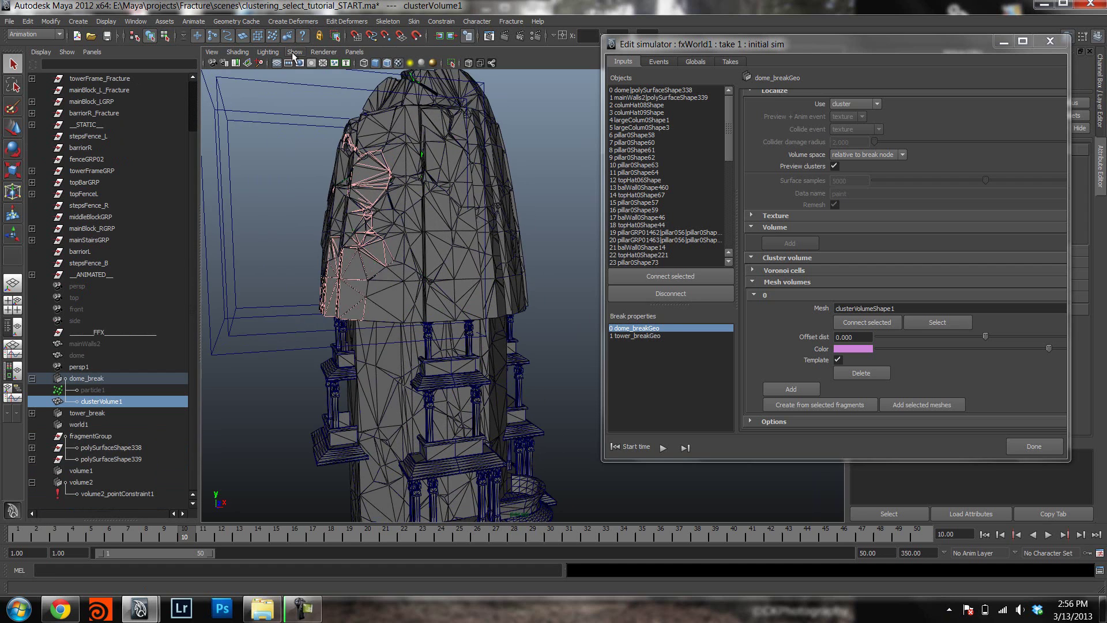
click(294, 52)
mouse_move(313, 70)
click(416, 77)
alt+drag(390, 227, 423, 226)
Try an offset distance of 1, then set the cluster volume's offset distance to 0.
click(871, 337)
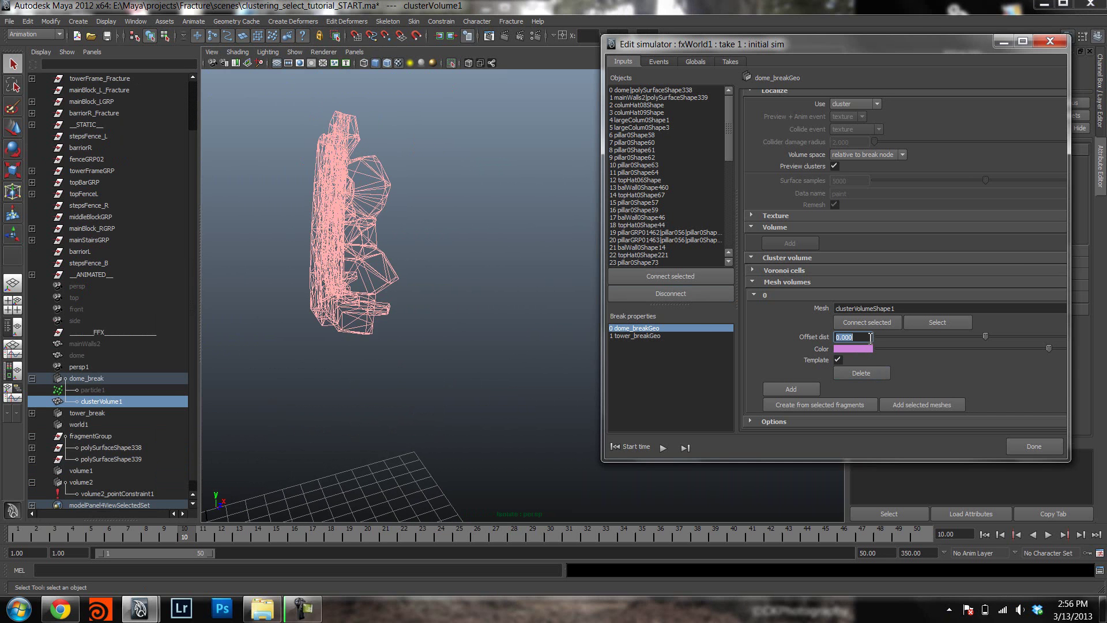
text(1)
key(Return)
alt+drag(393, 209, 455, 225)
click(861, 338)
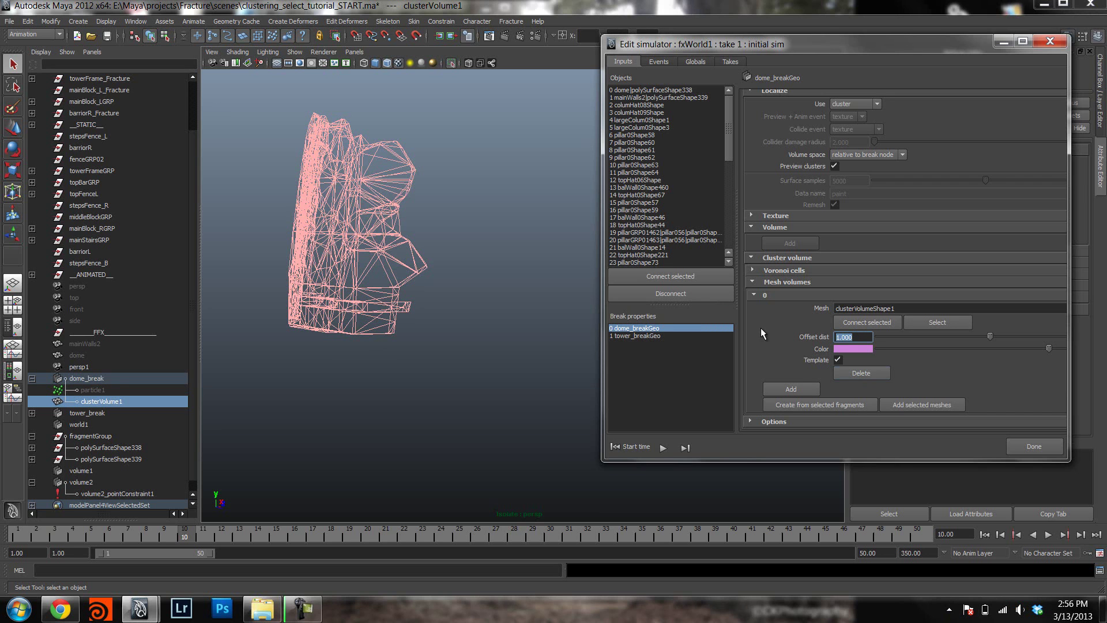
text(0)
key(Return)
click(327, 54)
Turn off View Selected isolation so the whole dome shows again.
mouse_move(345, 71)
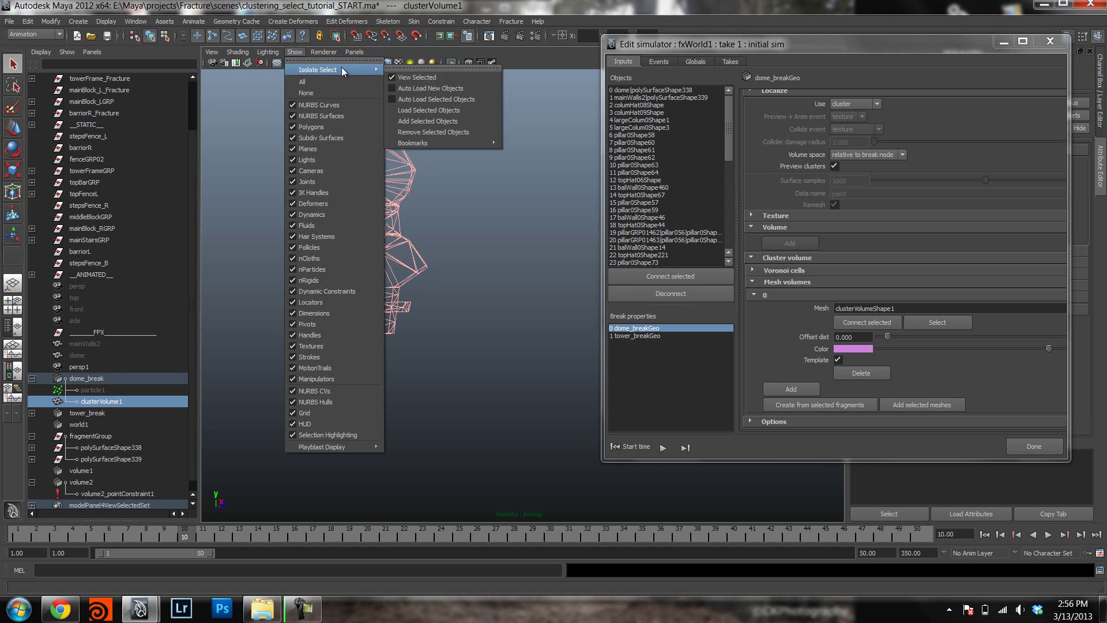
click(419, 74)
alt+drag(436, 217, 482, 180)
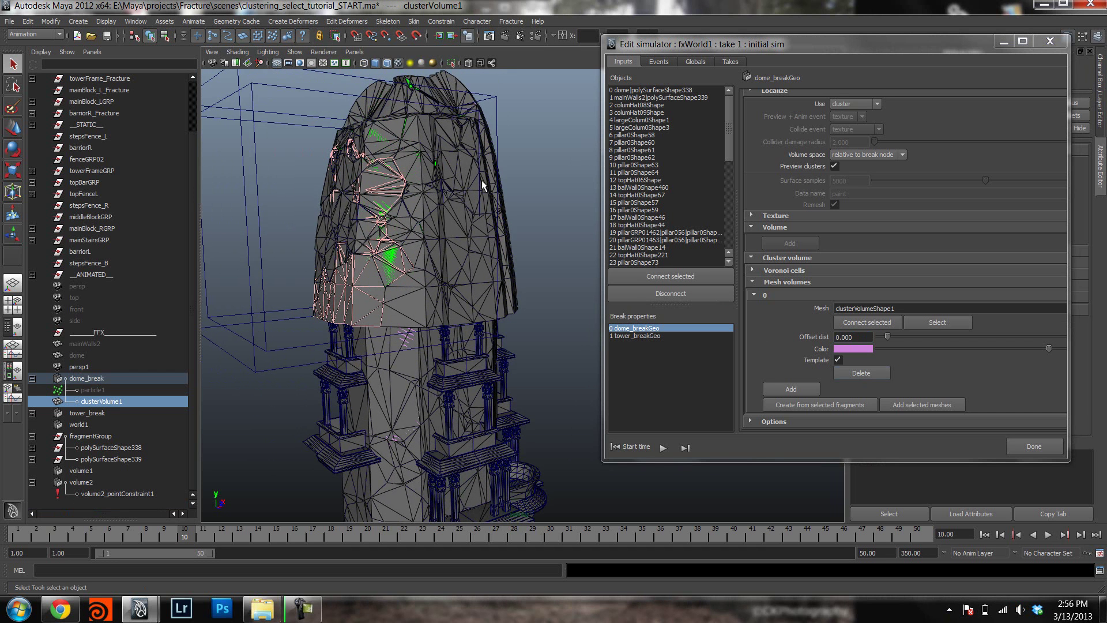
Make the cluster volume colour white and choose take 6 untitled.
click(864, 350)
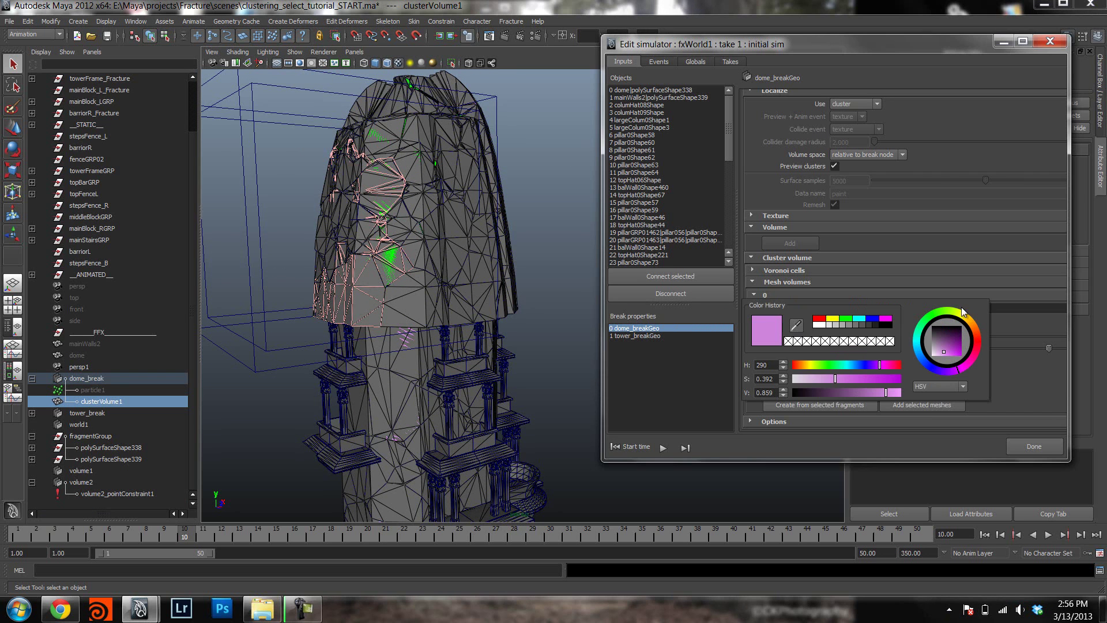
click(821, 326)
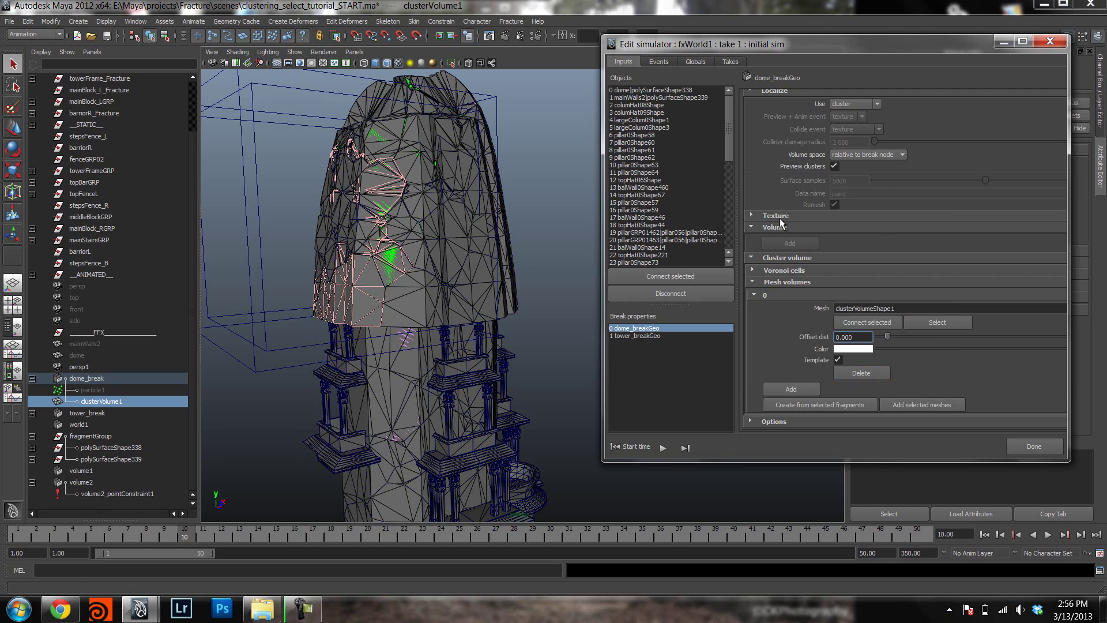
click(728, 61)
click(627, 121)
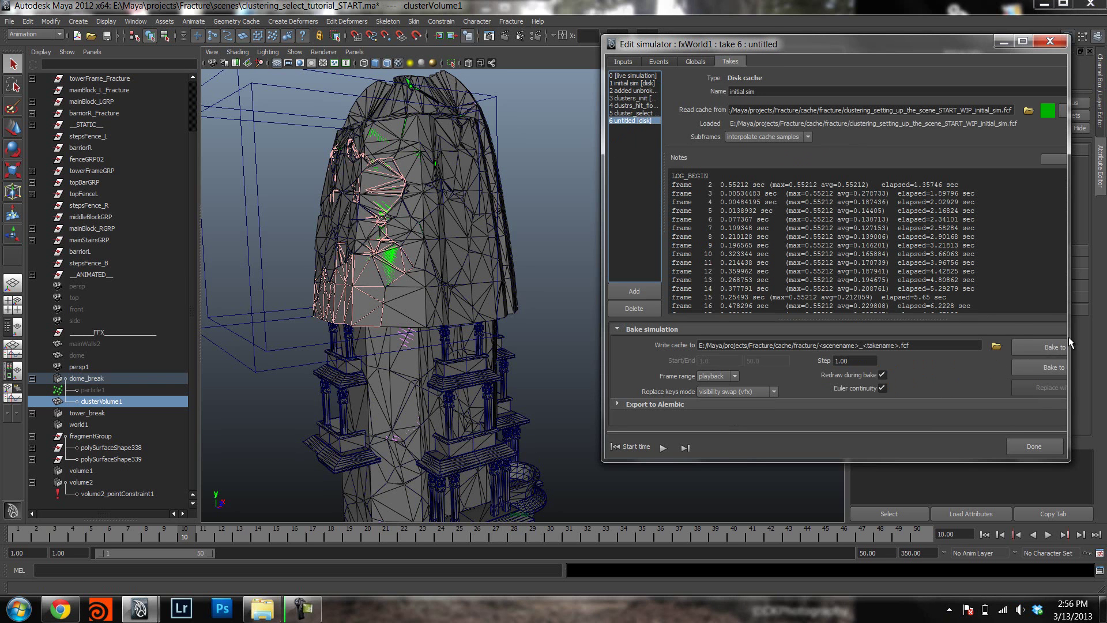
Widen the simulator window and bake take 6 to disk, overwriting the existing cache.
drag(1069, 337, 1088, 338)
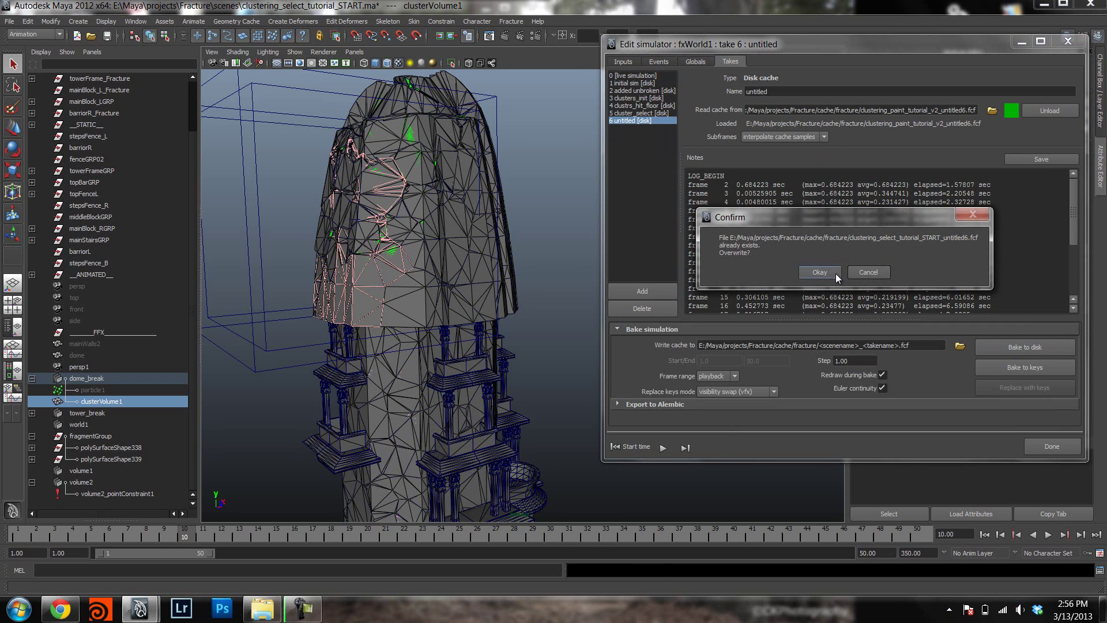
click(817, 274)
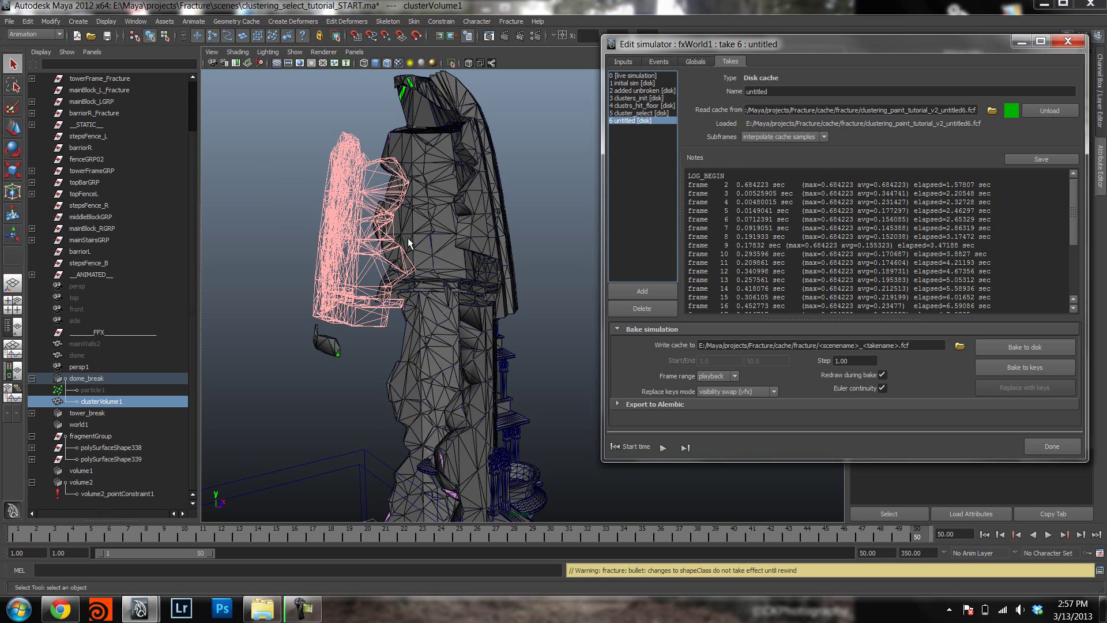
Inspect the baked fragment pile around the whole white dome cluster, with polygon display toggled.
alt+drag(460, 268, 277, 93)
click(294, 52)
click(314, 127)
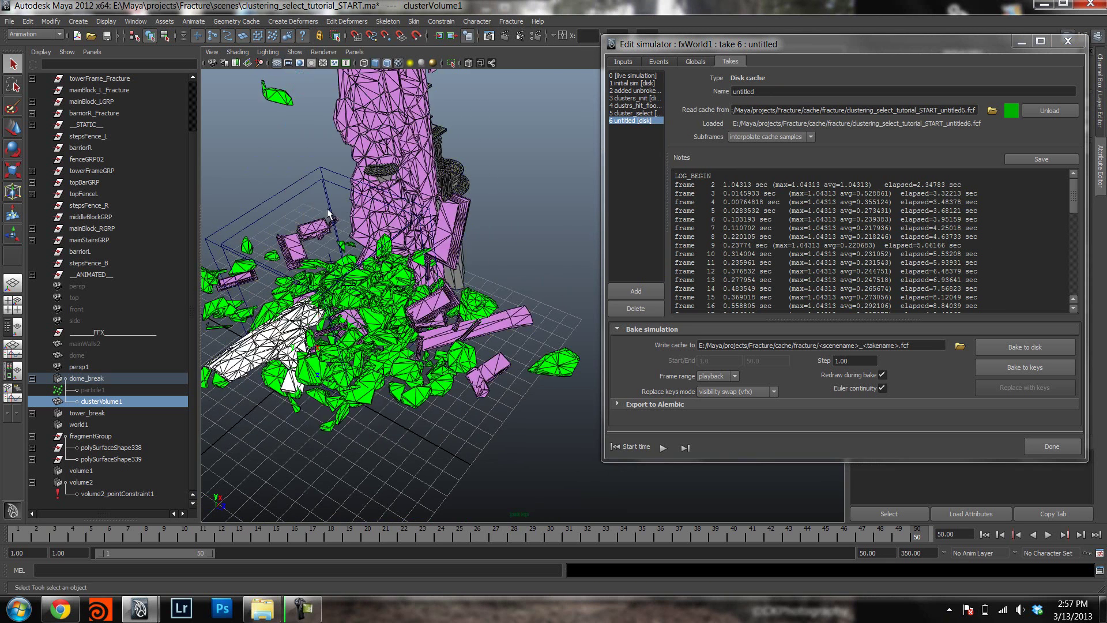
alt+drag(403, 259, 531, 391)
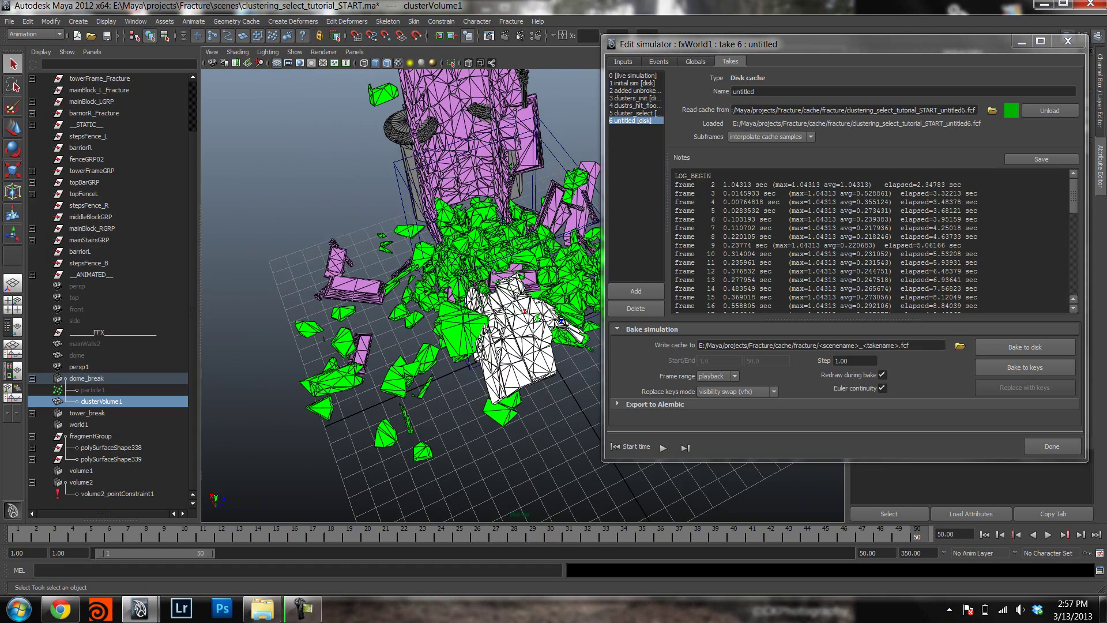
alt+drag(544, 338, 577, 346)
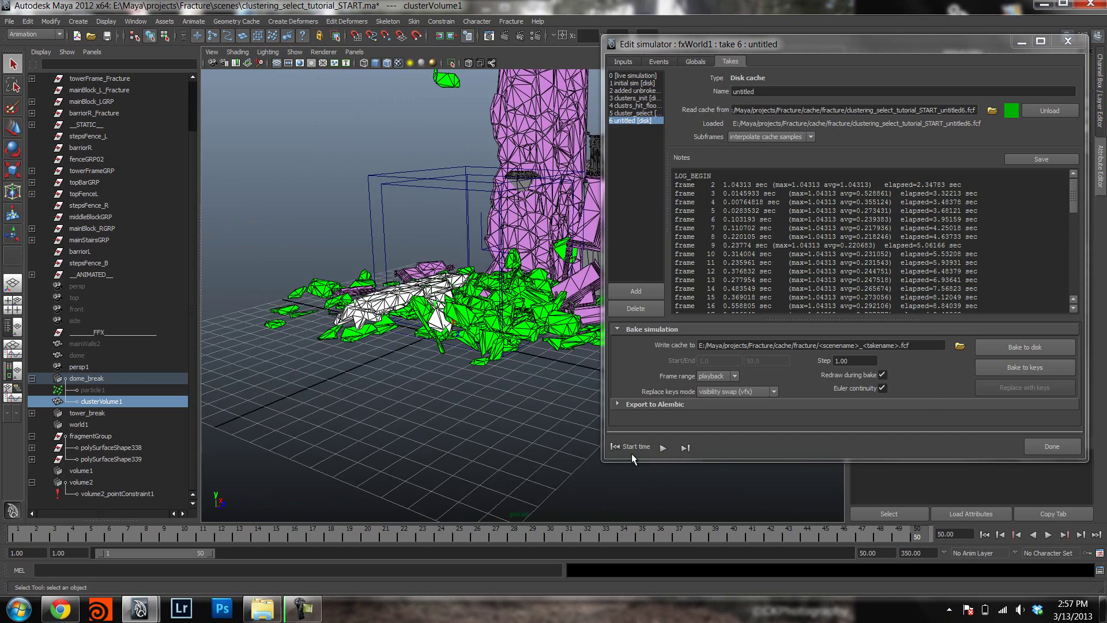
alt+drag(433, 234, 420, 378)
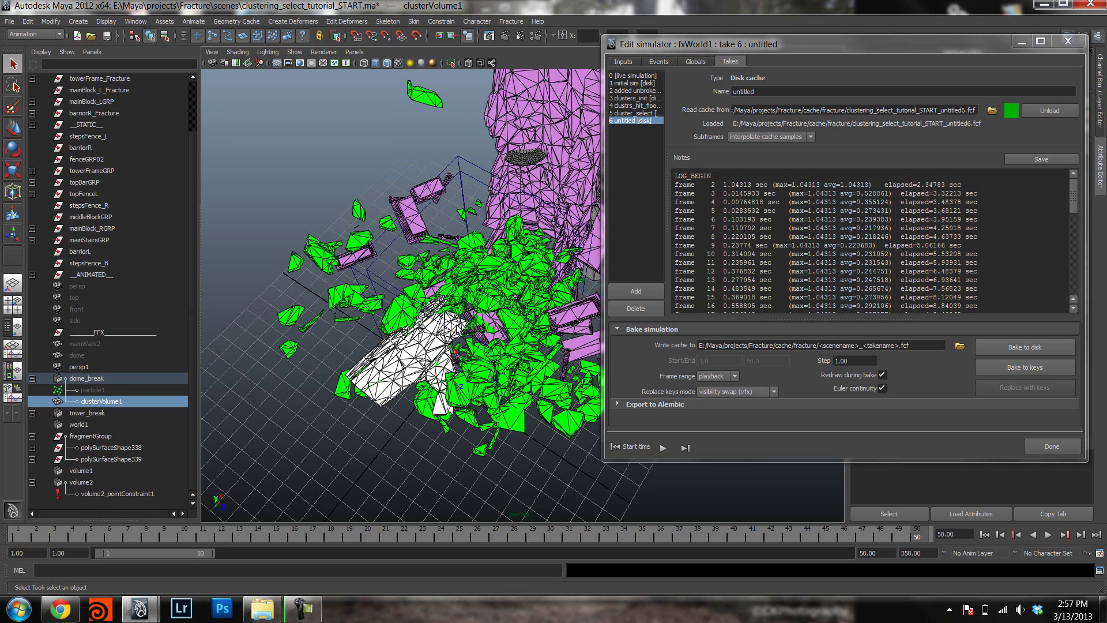
Rewind the simulation to frame 1 to show the intact tower.
click(615, 446)
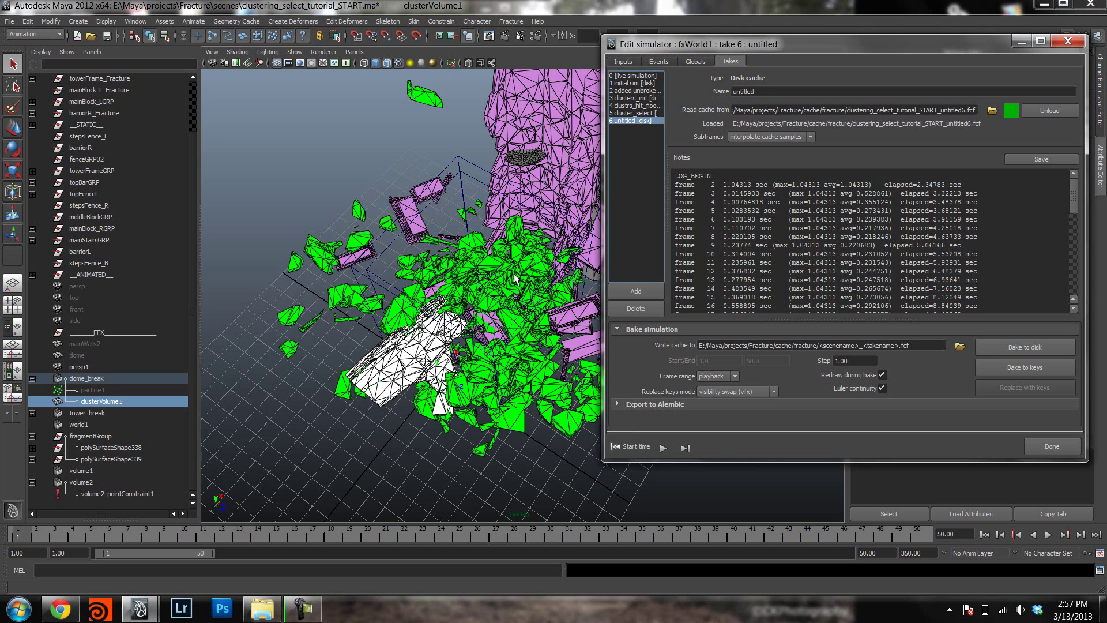
alt+middle_drag(434, 273, 403, 389)
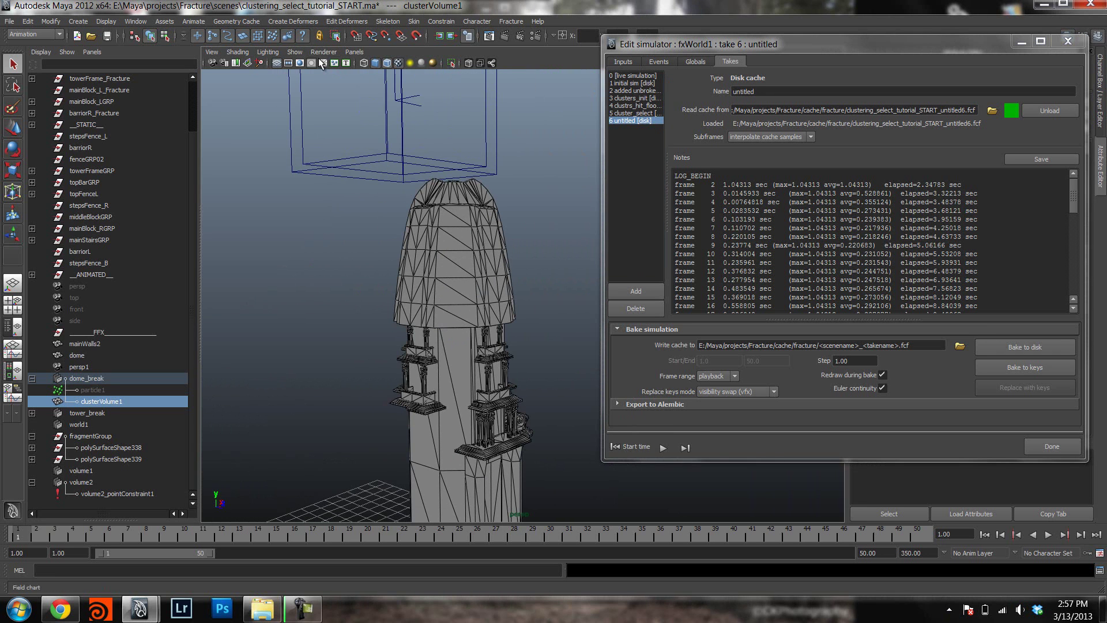
click(317, 50)
click(268, 51)
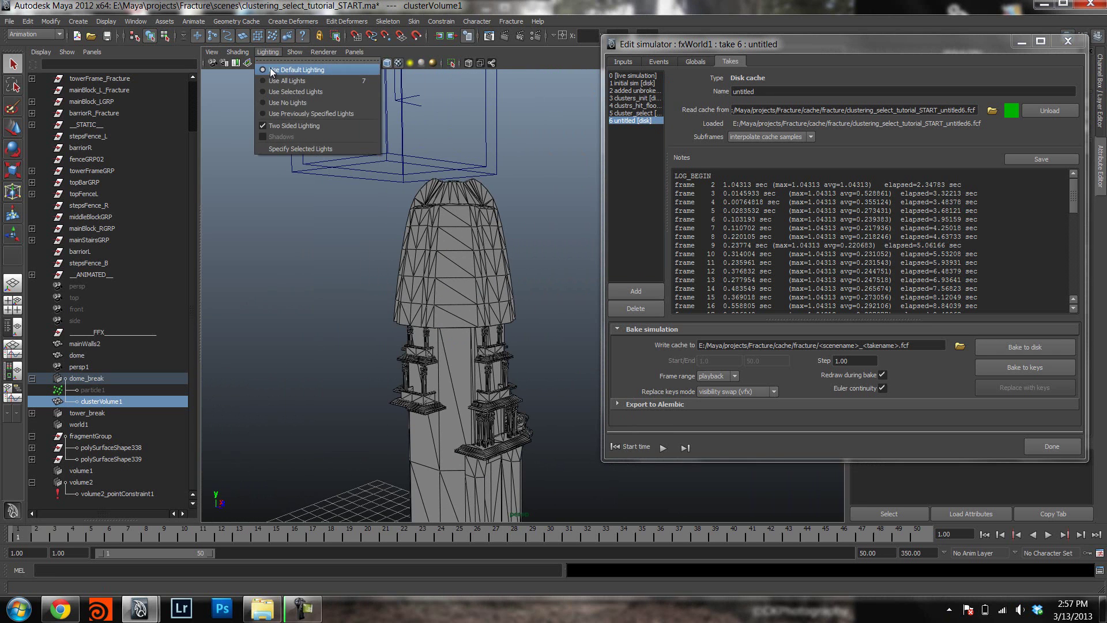
Turn polygon display back on, switch to take 0 [live simulation], and return to Inputs.
mouse_move(293, 52)
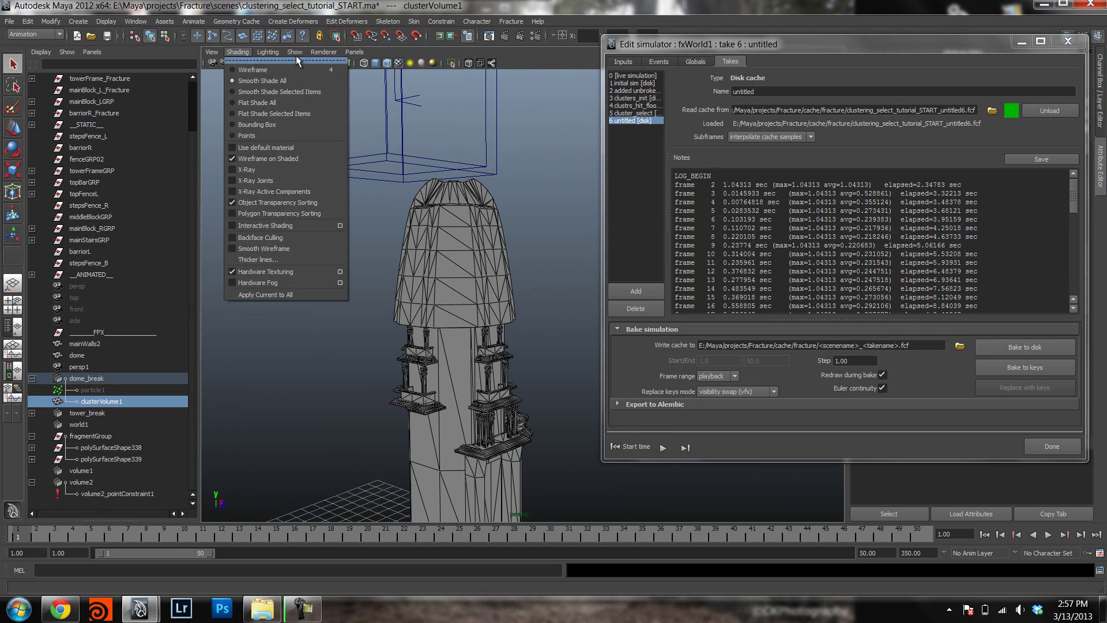
click(307, 126)
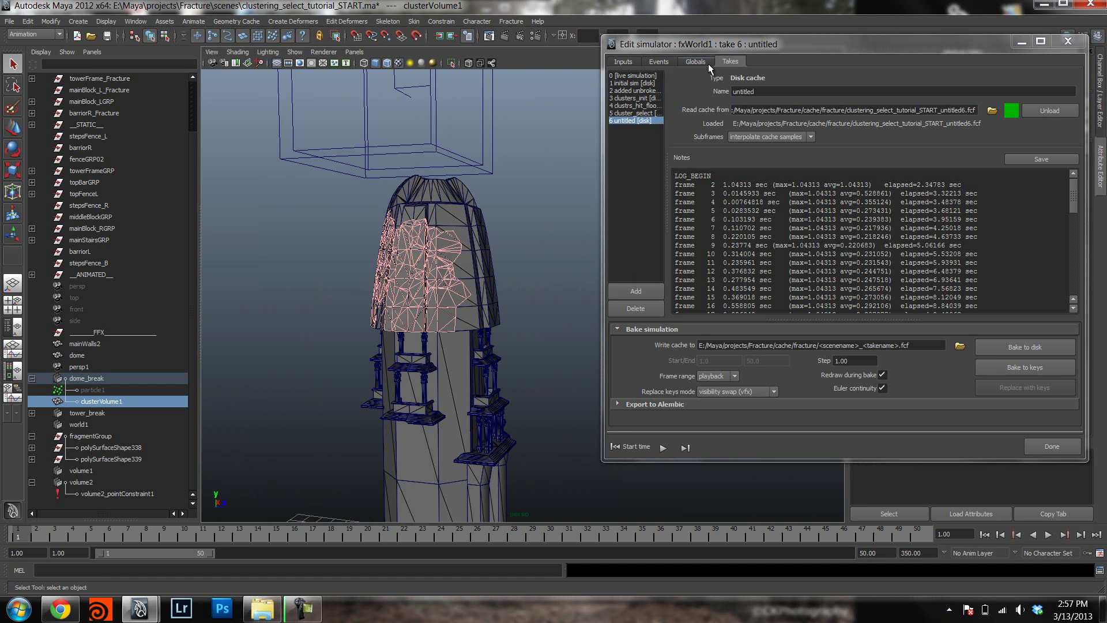
click(653, 76)
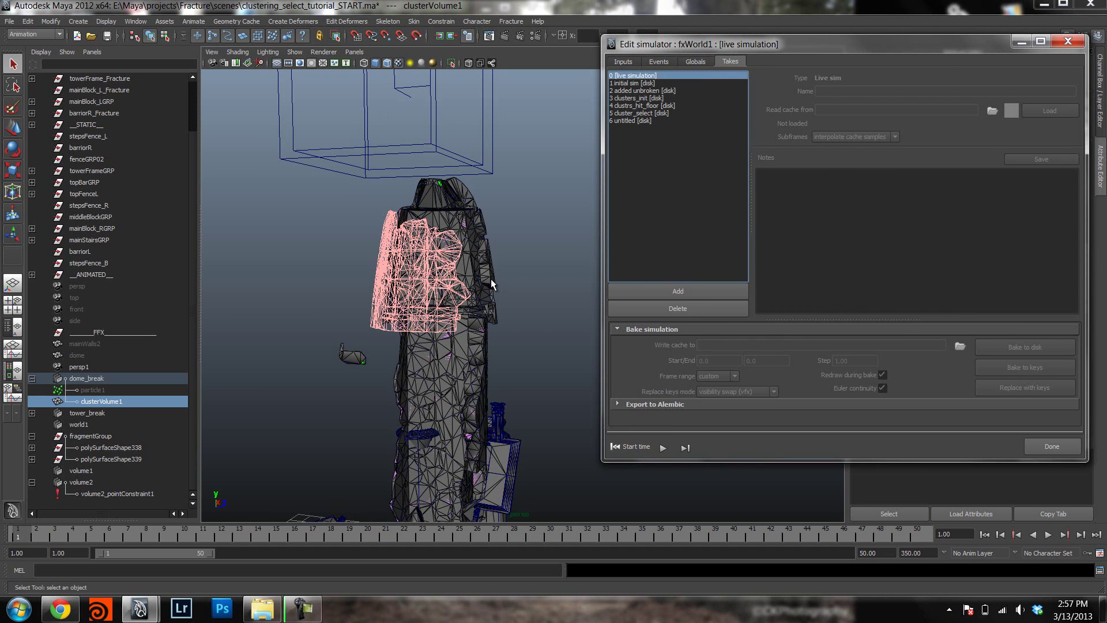
alt+right_drag(496, 261, 555, 270)
click(621, 62)
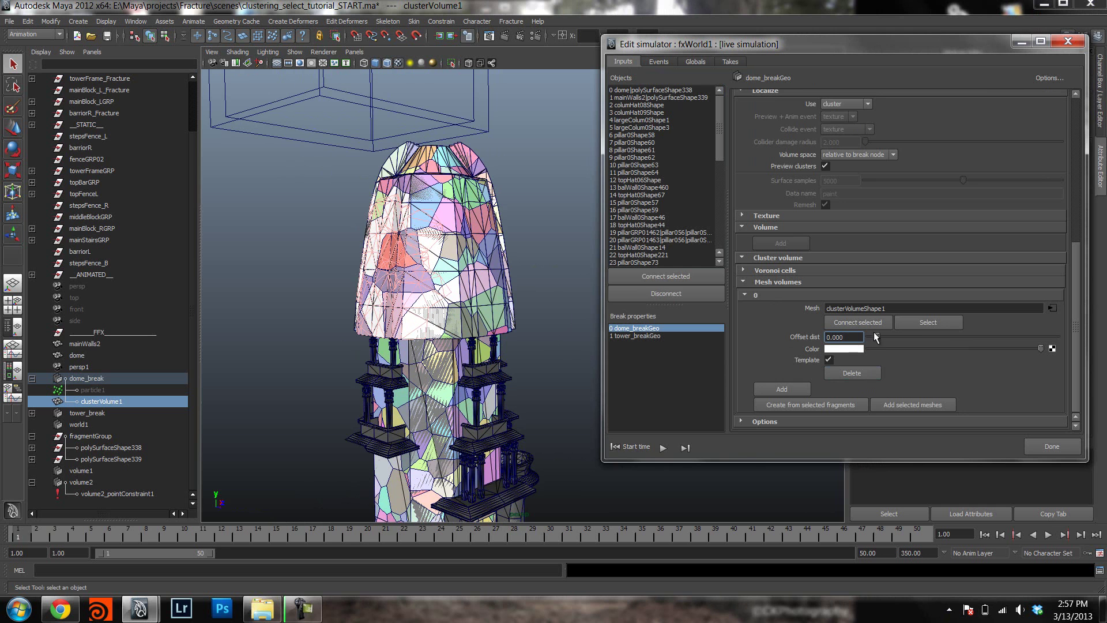
Try cluster volume offset distances of 1 and then 0.5, inspecting the dome clusters.
double_click(844, 336)
text(1)
key(Return)
alt+drag(529, 201, 461, 219)
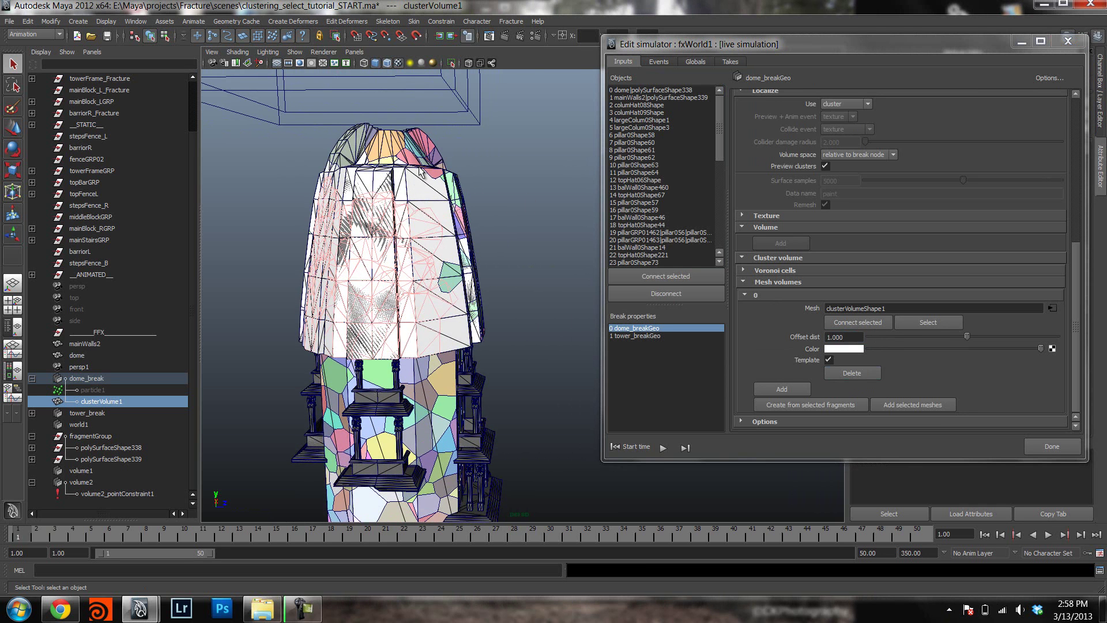
click(858, 337)
double_click(857, 337)
text(.5)
key(Return)
alt+drag(438, 254, 396, 219)
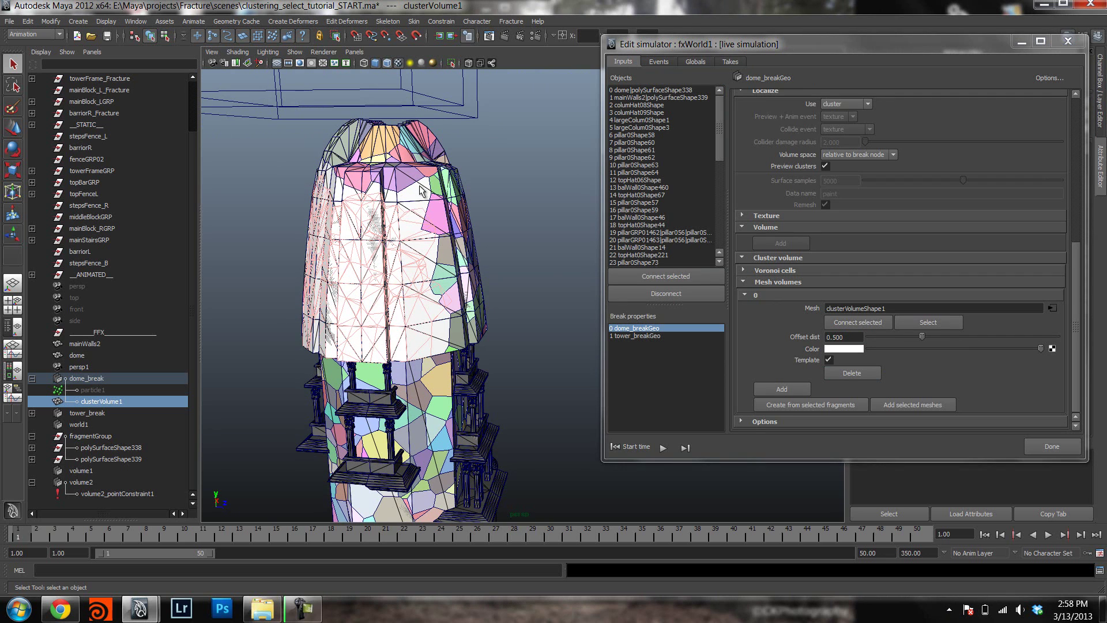
Try an offset distance of 0, then settle on 0.3 and check the dome clusters.
click(852, 335)
double_click(853, 336)
text(0)
key(Return)
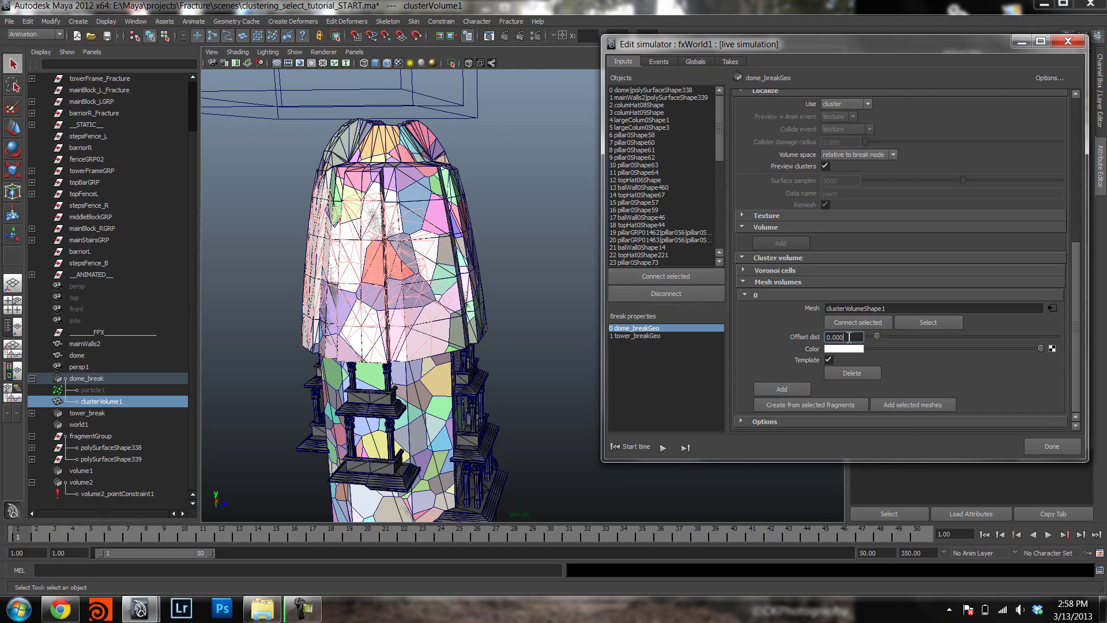
double_click(849, 337)
text(0.3)
key(Return)
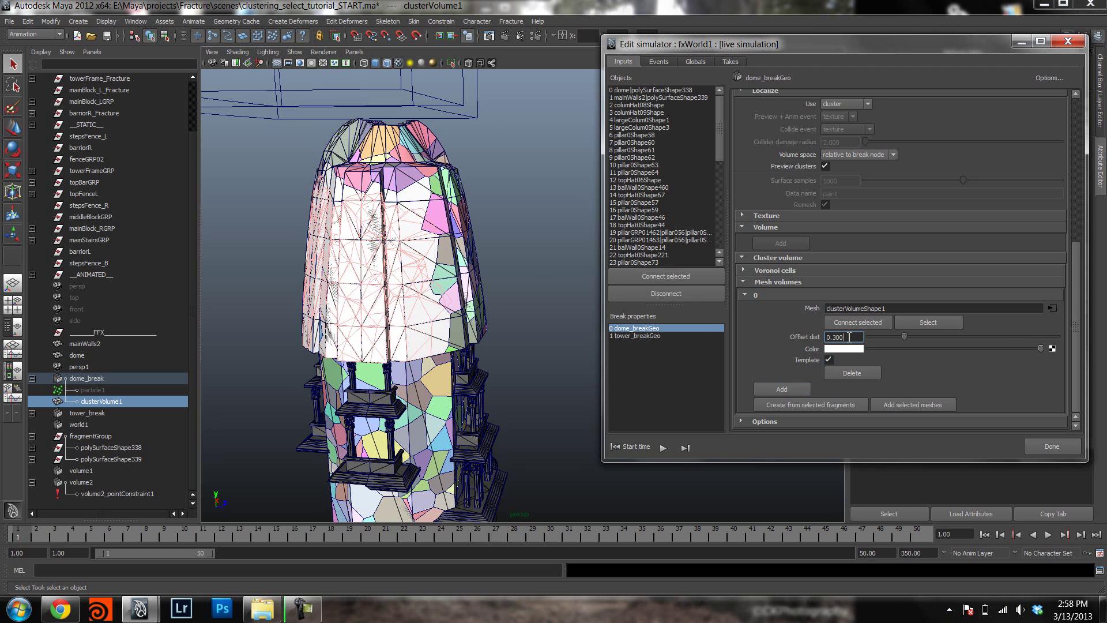
alt+drag(388, 293, 433, 258)
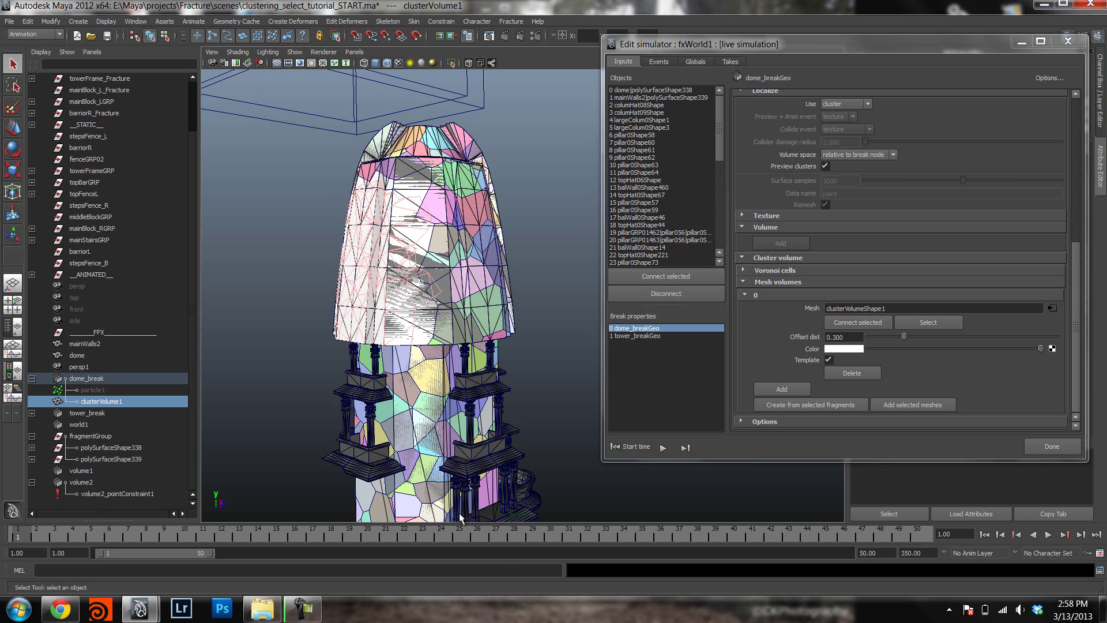
Show tower_breakGeo's break settings and load take 1 initial sim from disk.
alt+drag(429, 182, 518, 369)
click(636, 336)
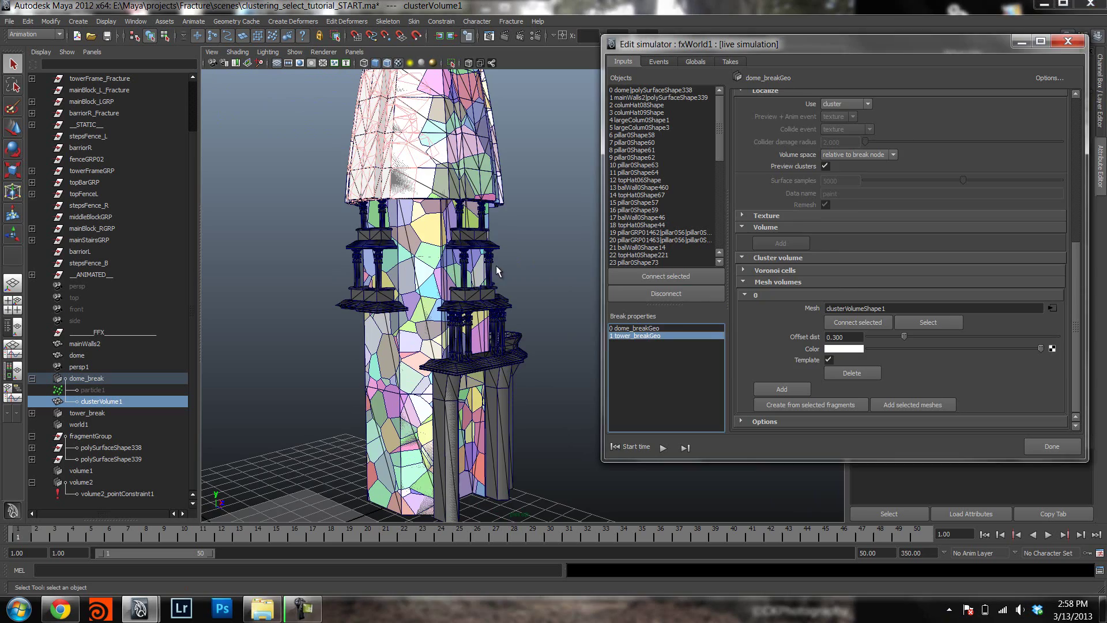
alt+right_drag(397, 311, 412, 300)
alt+drag(413, 300, 490, 300)
click(723, 62)
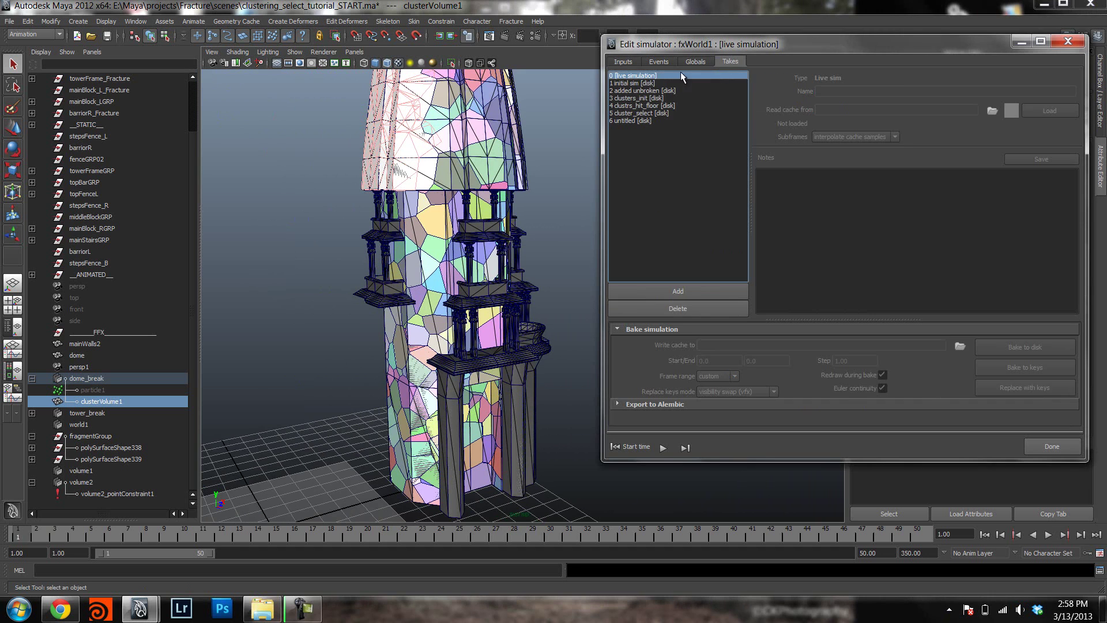
click(650, 83)
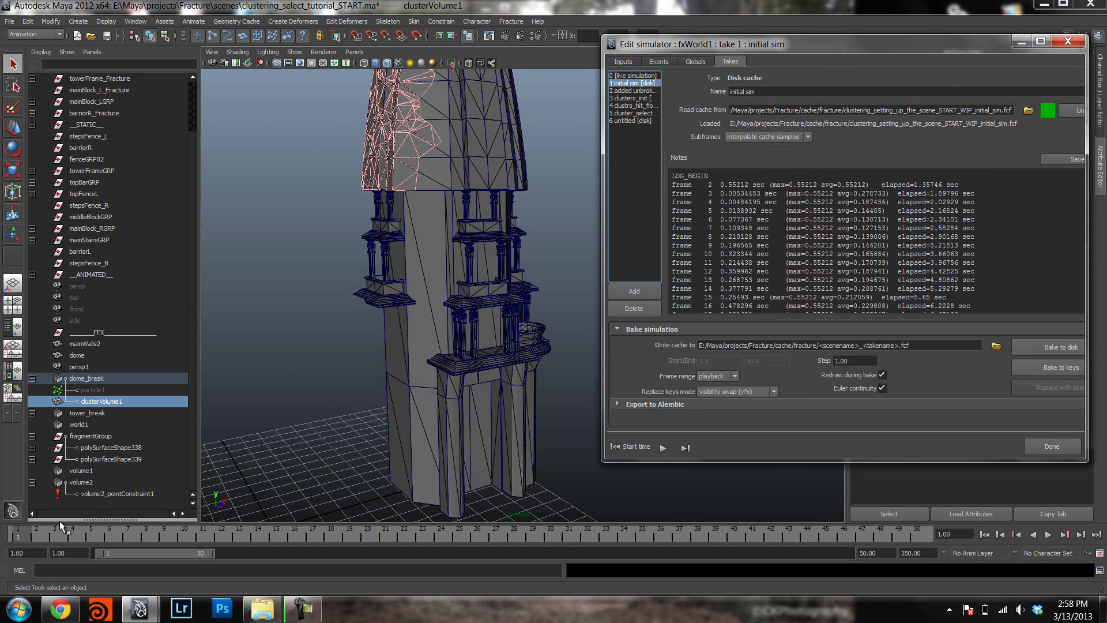
Jump to frame 6 and marquee-select fragments on the tower's right side.
click(104, 531)
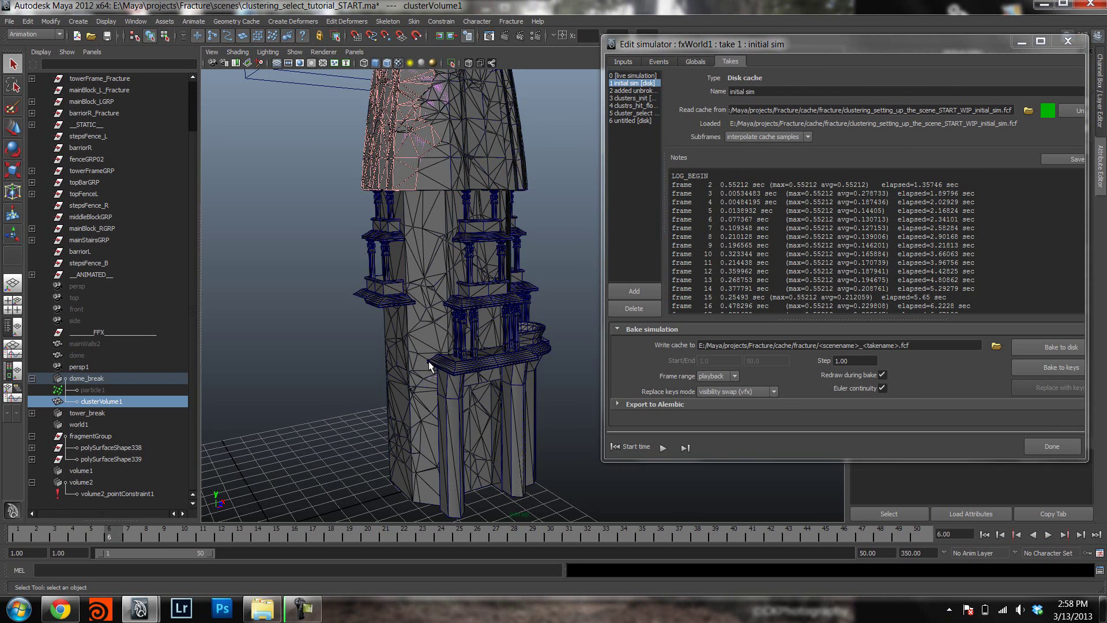
mouse_move(440, 361)
alt+mouse_down()
mouse_move(438, 396)
mouse_move(374, 298)
mouse_move(406, 332)
mouse_move(389, 290)
mouse_move(337, 332)
mouse_move(398, 364)
mouse_move(407, 316)
mouse_move(389, 327)
mouse_move(470, 226)
mouse_move(427, 271)
mouse_move(411, 254)
mouse_move(455, 228)
alt+mouse_up()
key(q)
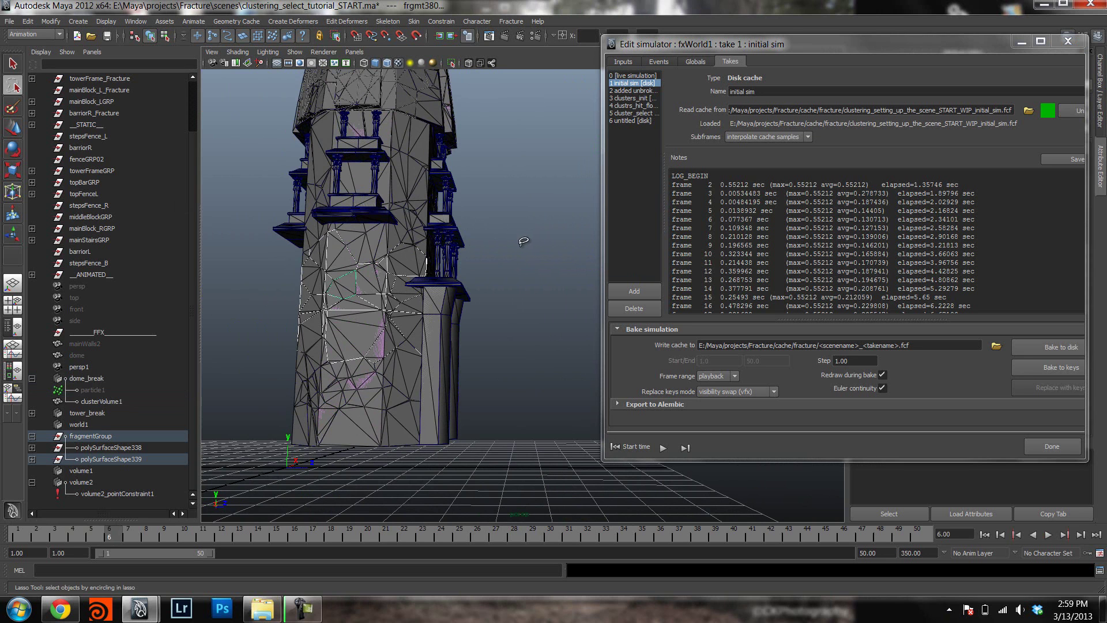
click(12, 64)
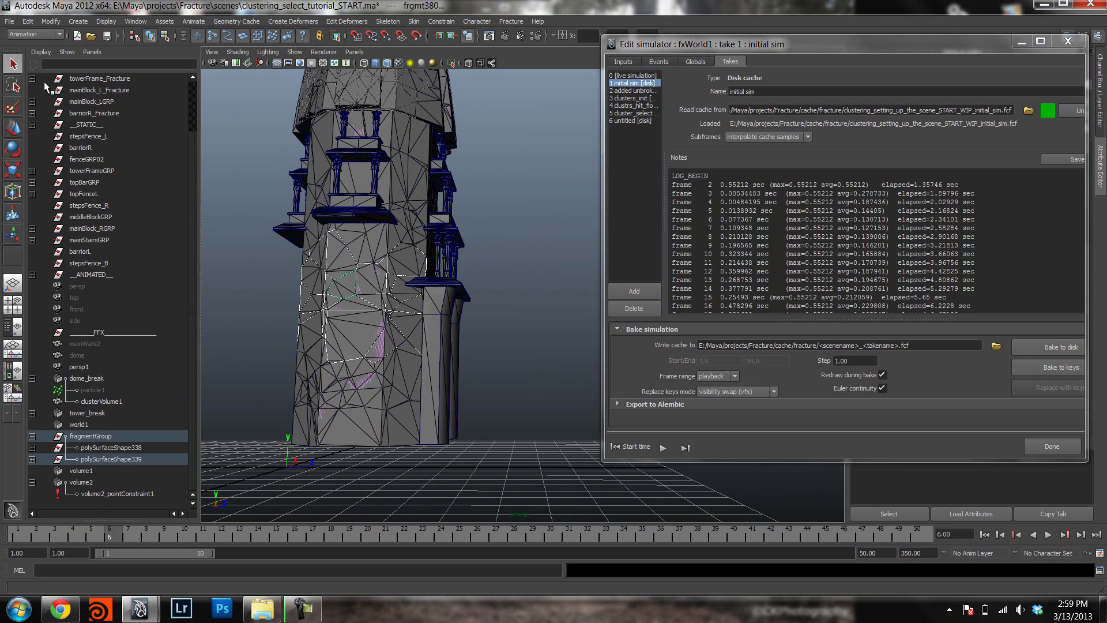
mouse_move(497, 234)
mouse_down()
mouse_move(428, 375)
mouse_move(402, 382)
mouse_up()
alt+drag(403, 326, 387, 340)
Create mesh volume clusterVolumeShape2 from the selected fragments, color it blue, and show the Takes list.
click(623, 62)
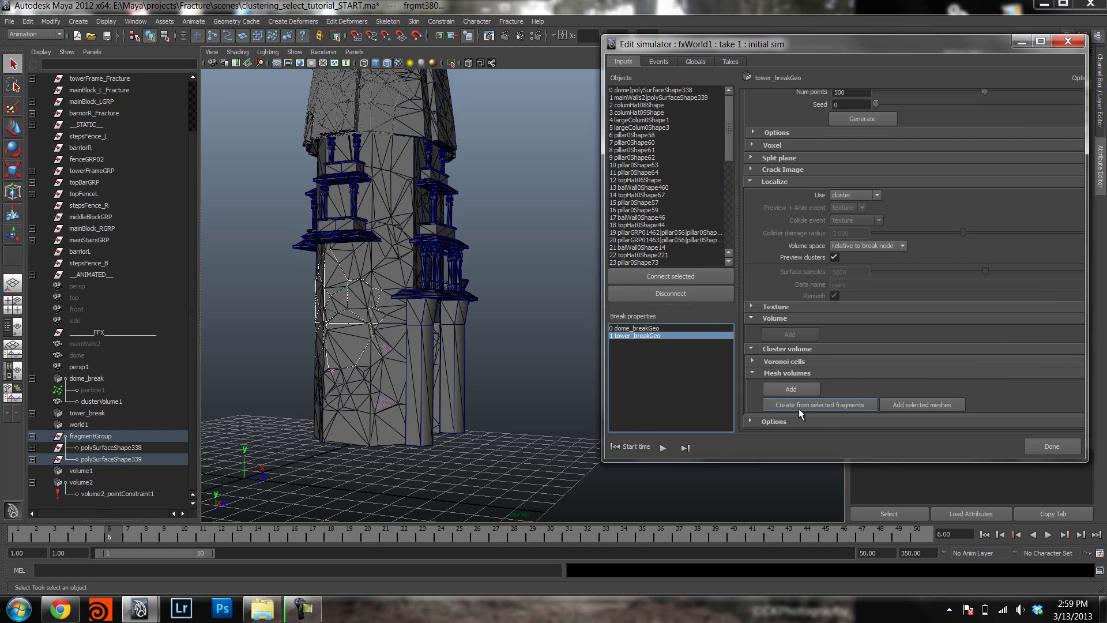
click(813, 405)
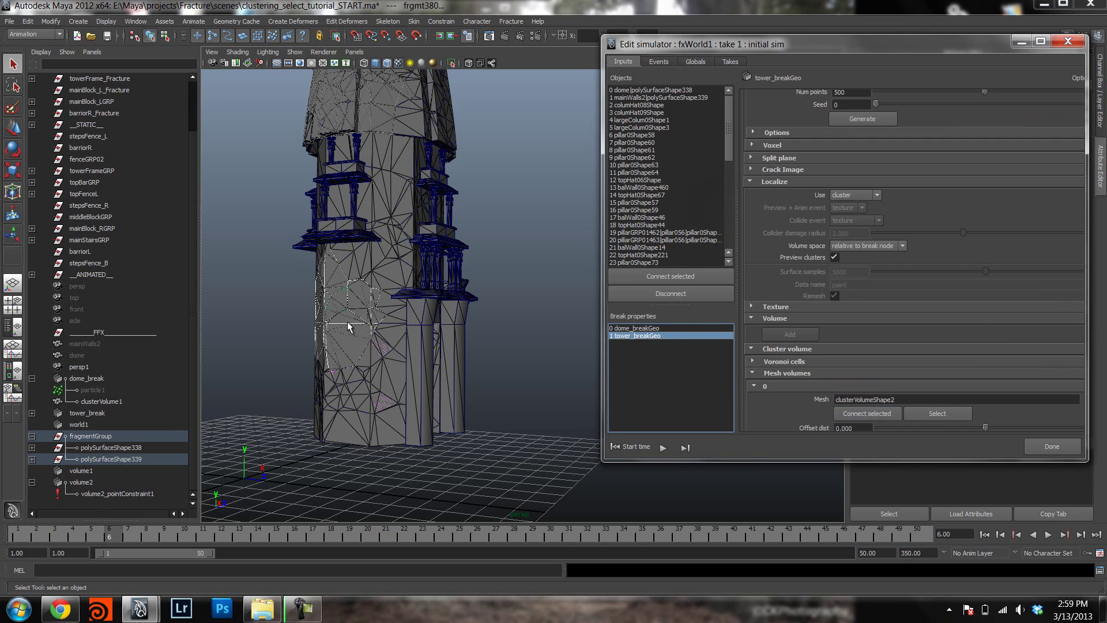
drag(1087, 285, 1105, 288)
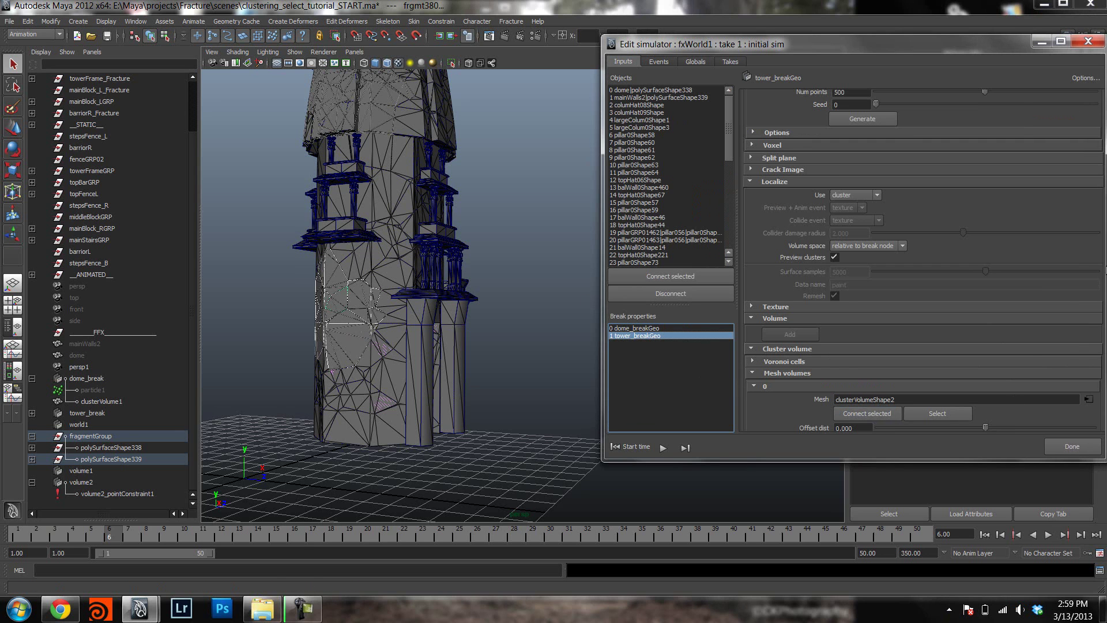
scroll(1050, 290, down, 3)
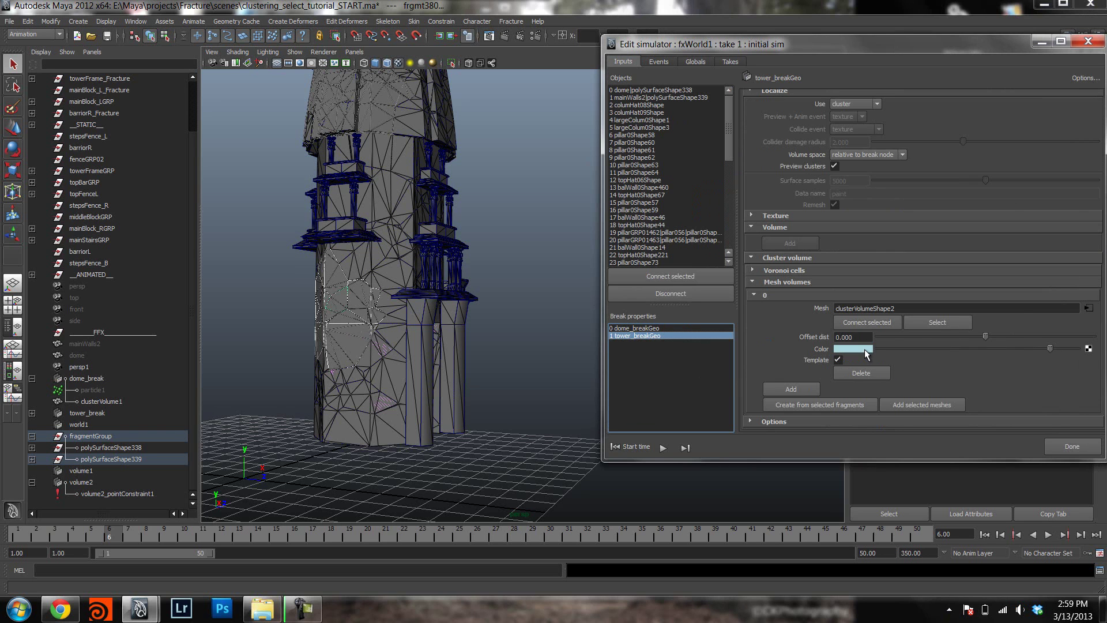
click(868, 349)
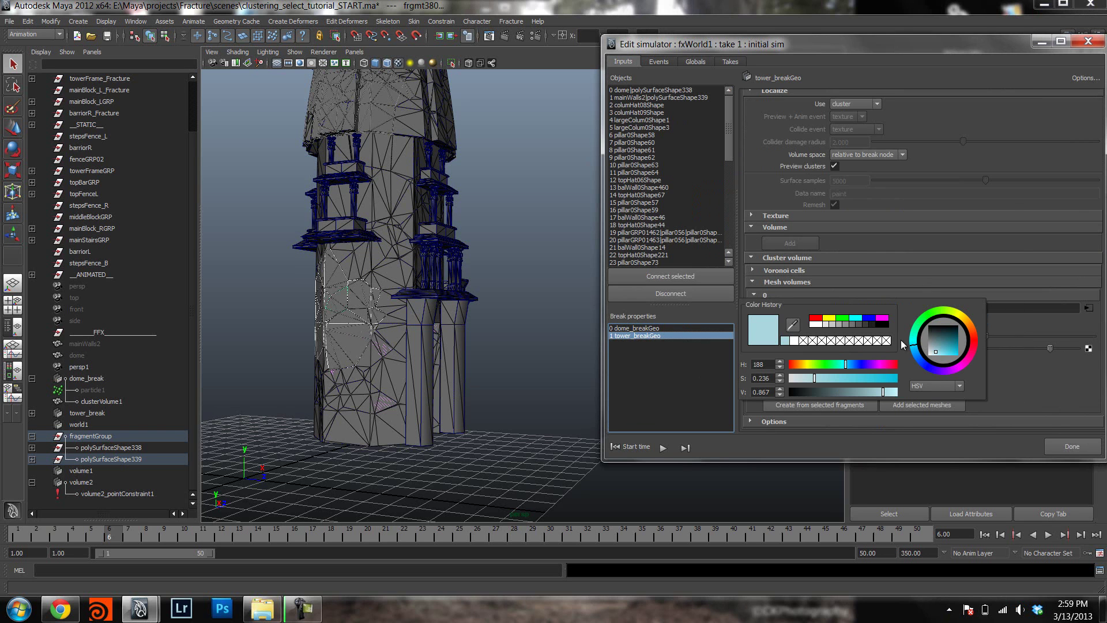
click(869, 320)
alt+drag(462, 351, 412, 309)
click(730, 61)
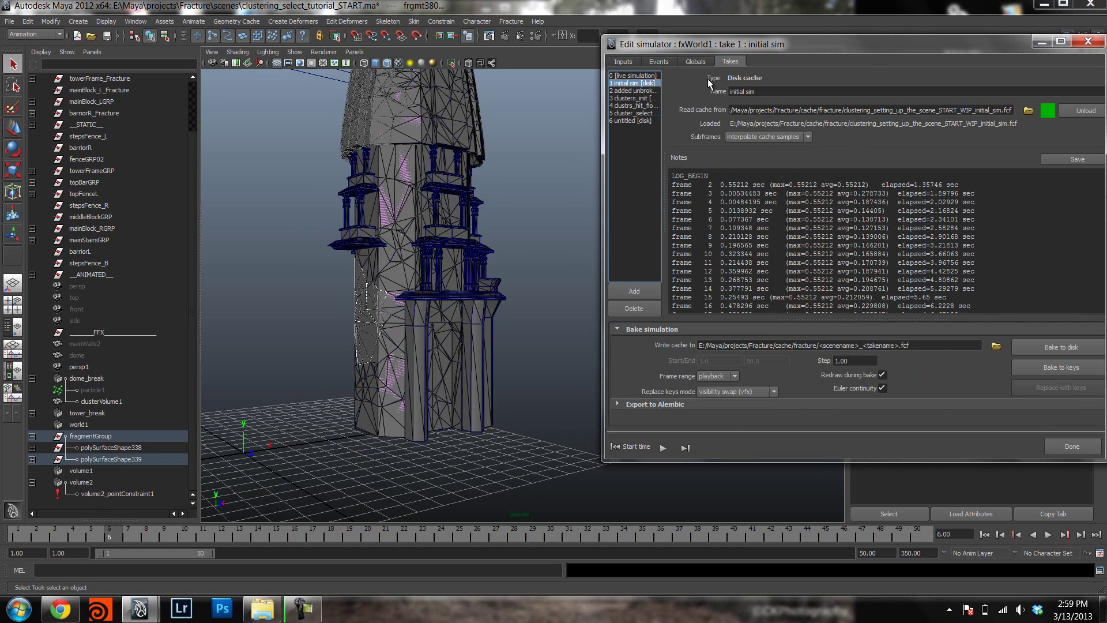
Bake take 6 untitled to disk through frame 50, confirming the prompt.
click(637, 121)
click(1053, 347)
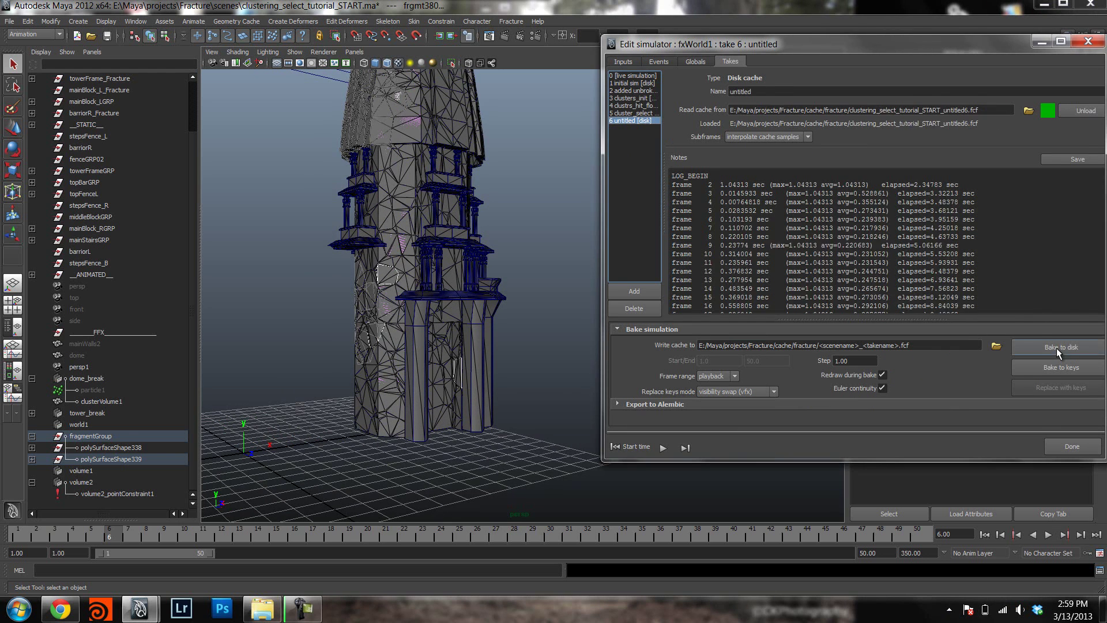
click(828, 272)
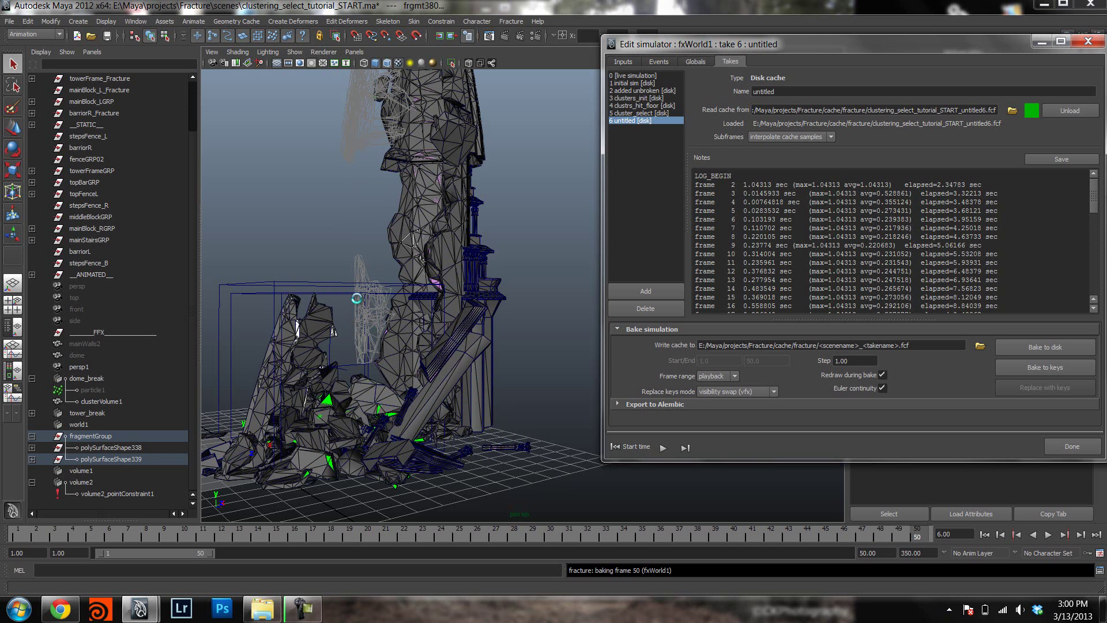
Turn on polygon display in the viewport to see the shaded, colored fragments.
click(294, 52)
click(316, 127)
mouse_move(346, 323)
alt+mouse_down()
mouse_move(392, 377)
mouse_move(396, 206)
mouse_move(415, 208)
alt+mouse_up()
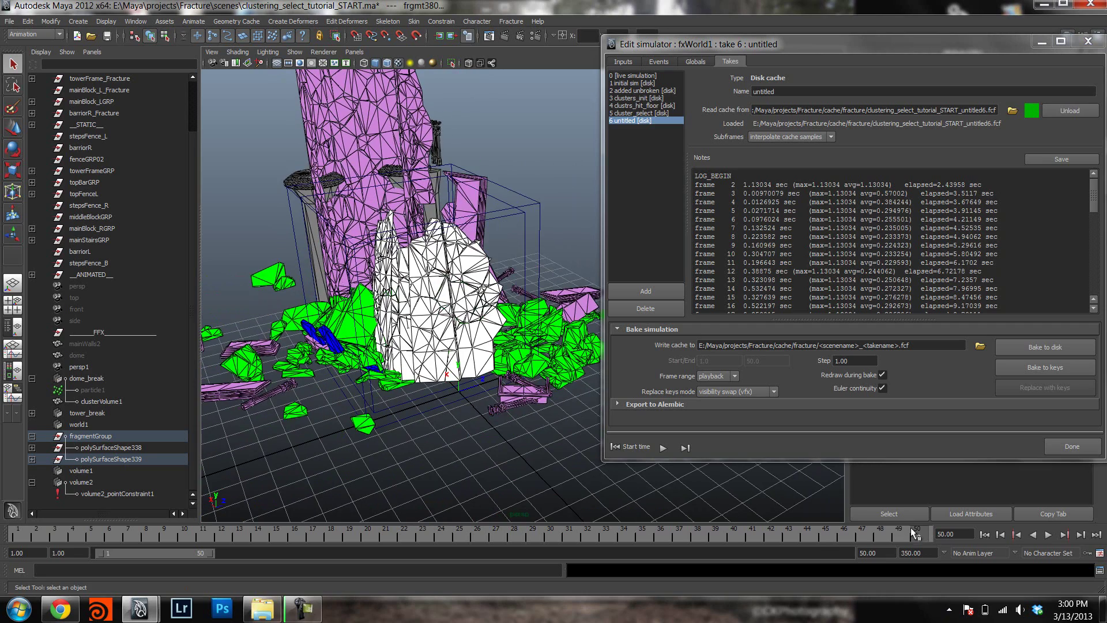
Play back the baked collapse, stop at frame 34, and bring up the Events list.
key(alt+v)
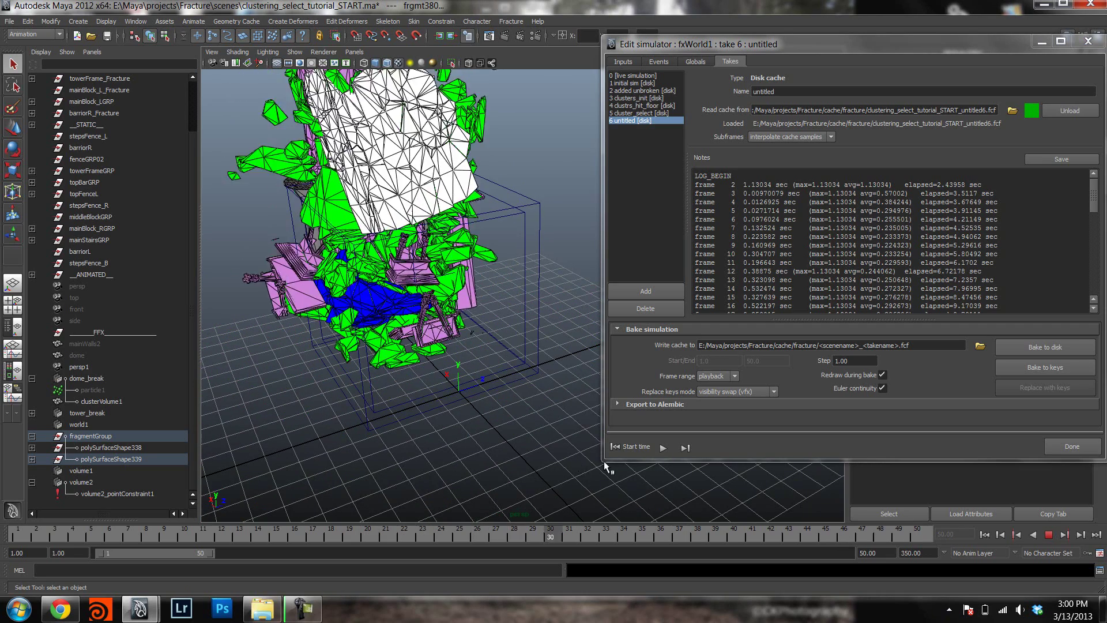
alt+drag(496, 323, 398, 254)
key(alt+v)
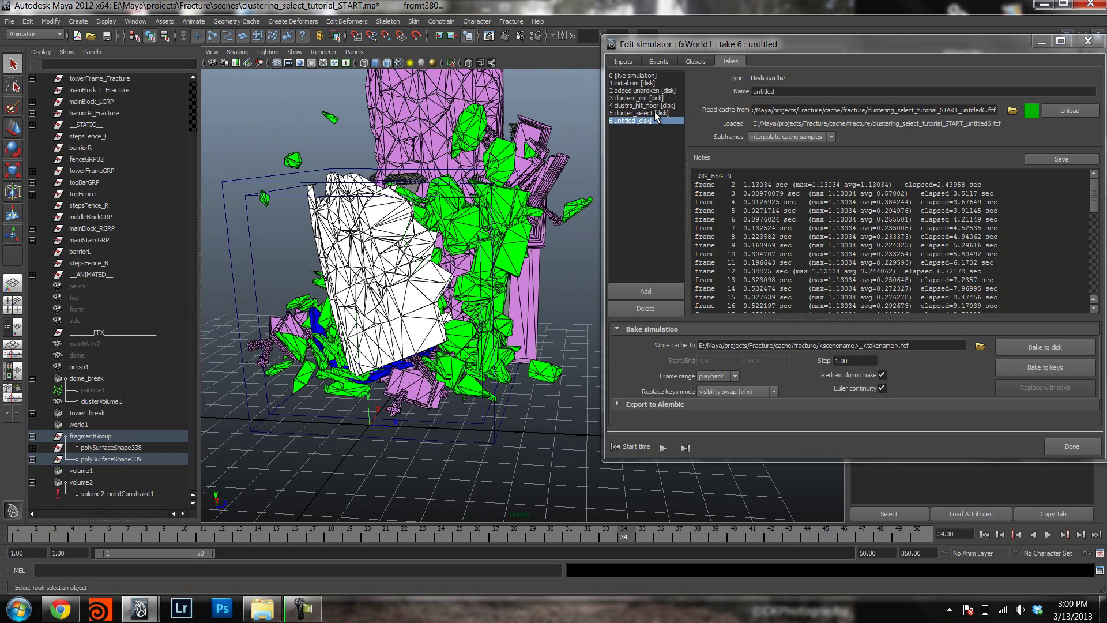
click(660, 61)
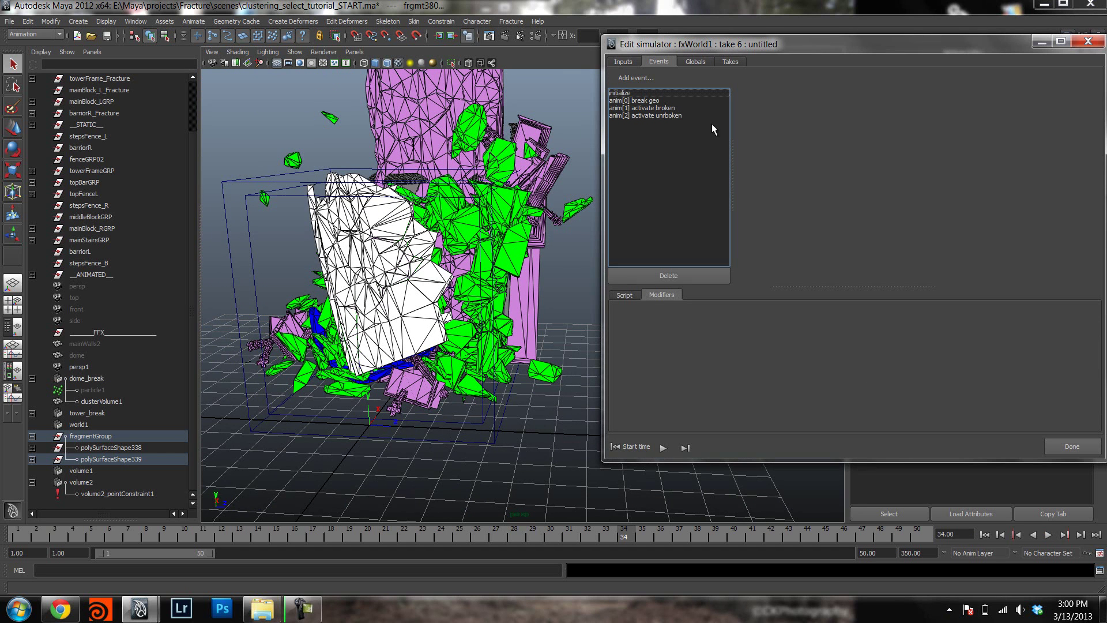
Add an animated separate cluster event, delete its object filter, and set the time filter to frame 20.
click(639, 78)
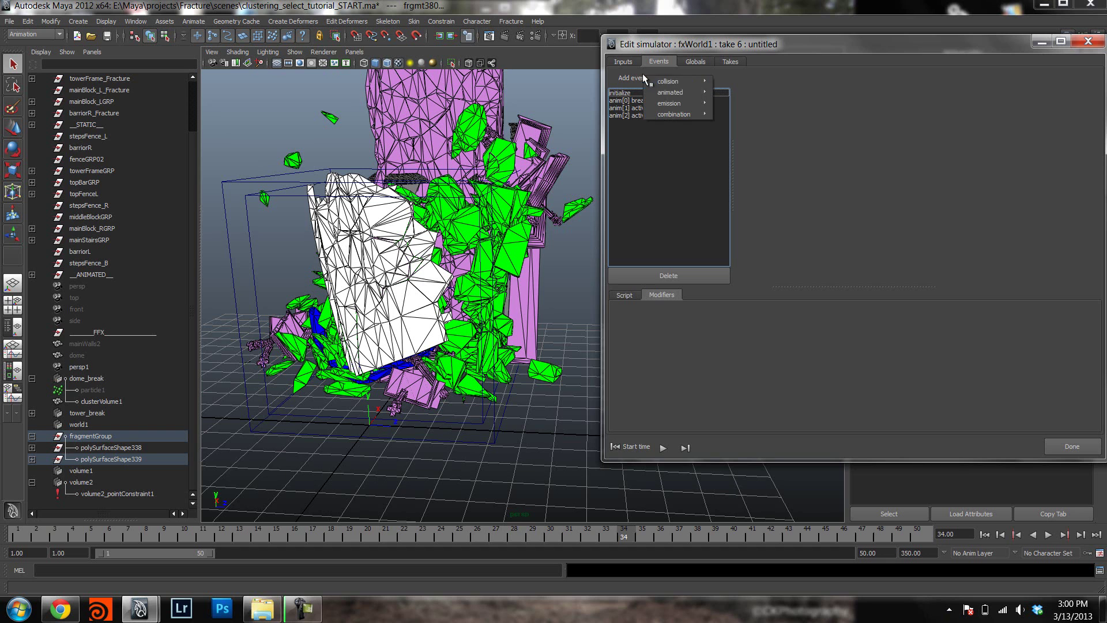
mouse_move(671, 93)
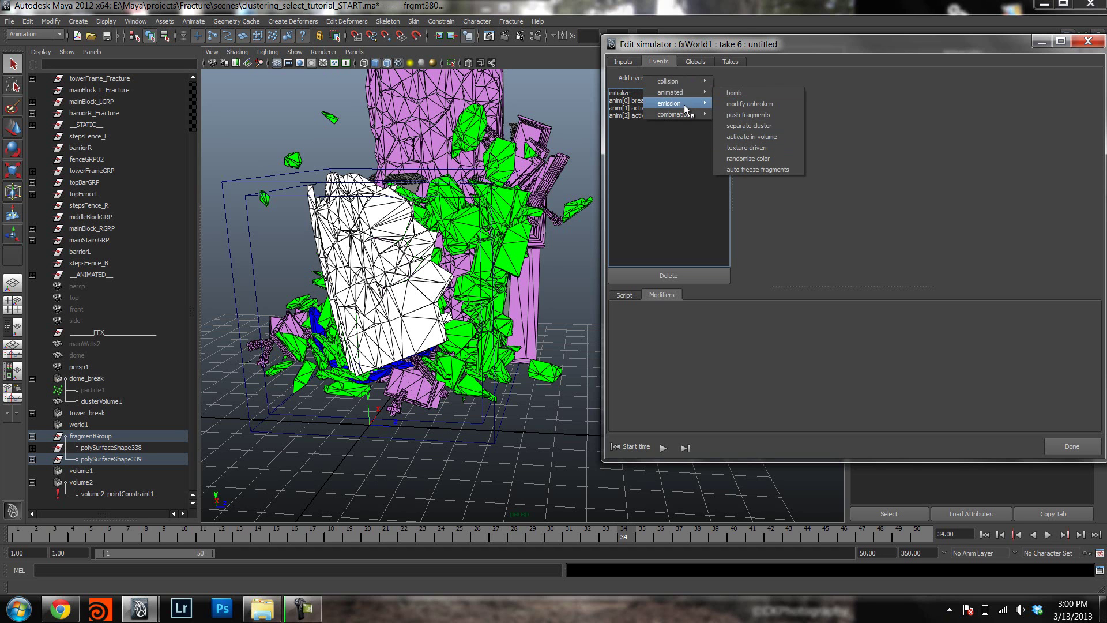
click(749, 126)
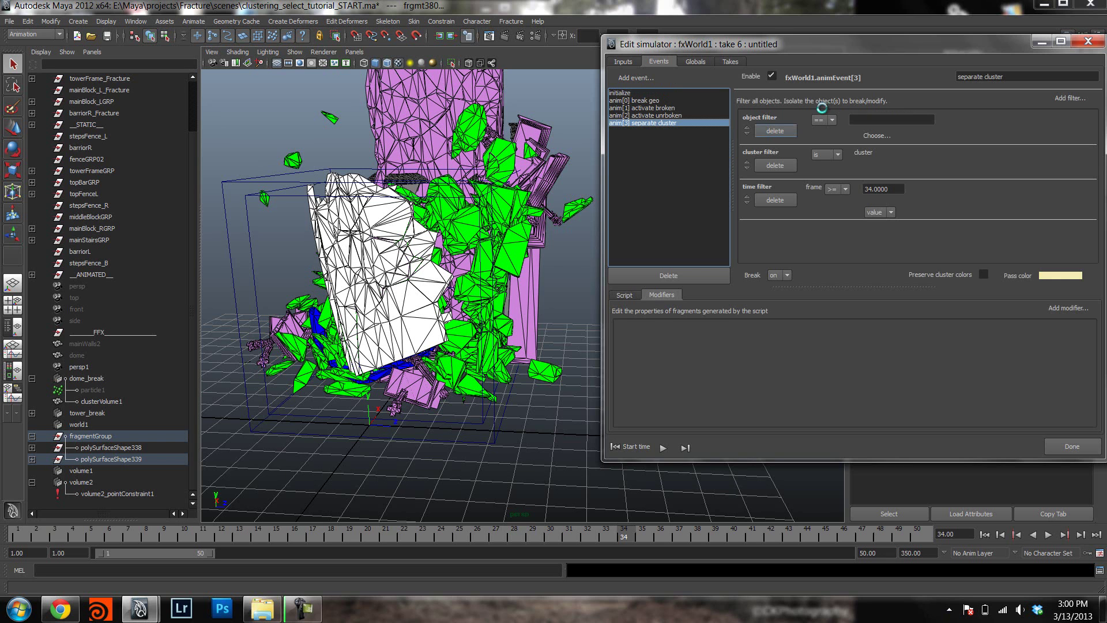
click(703, 116)
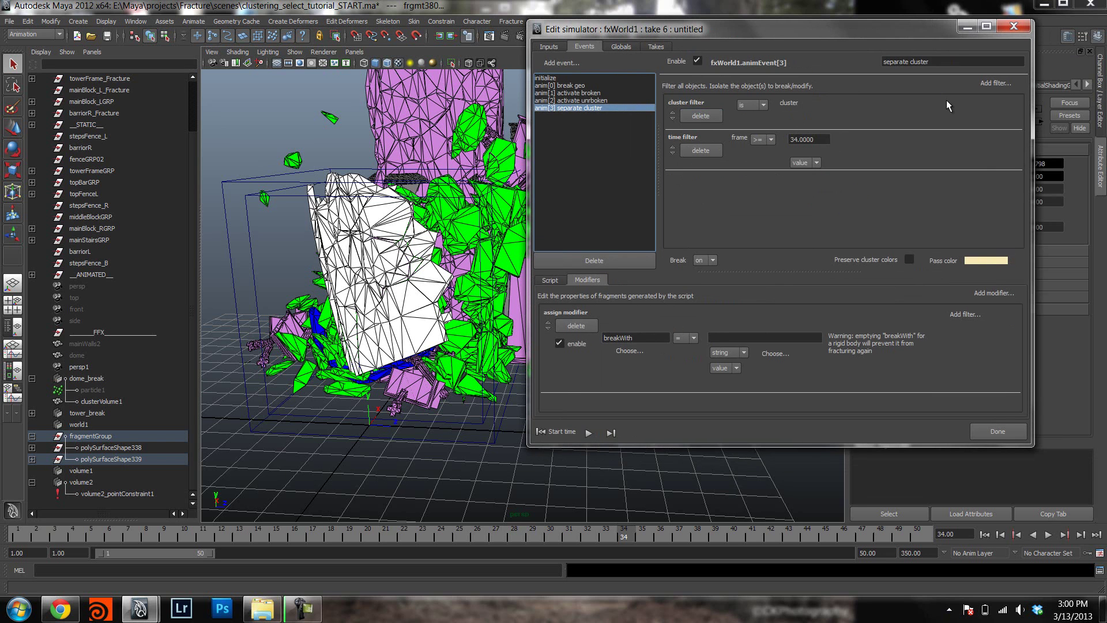
click(821, 141)
text(20)
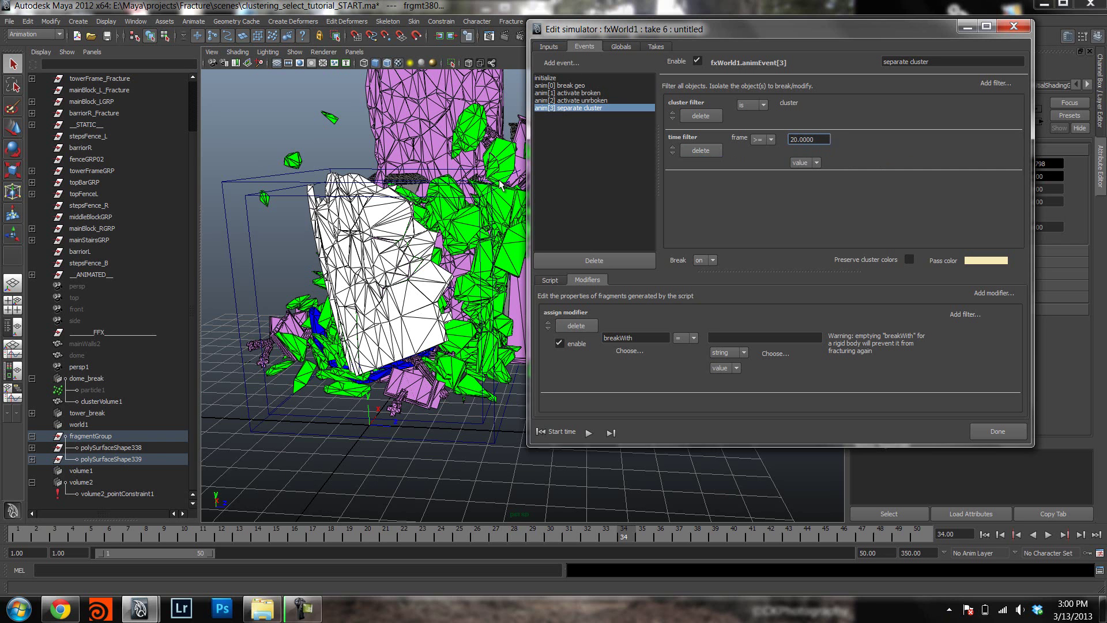
Switch the mesh volume's color picker to RGB 0 to 1.0 values to check its blue.
scroll(411, 300, up, 3)
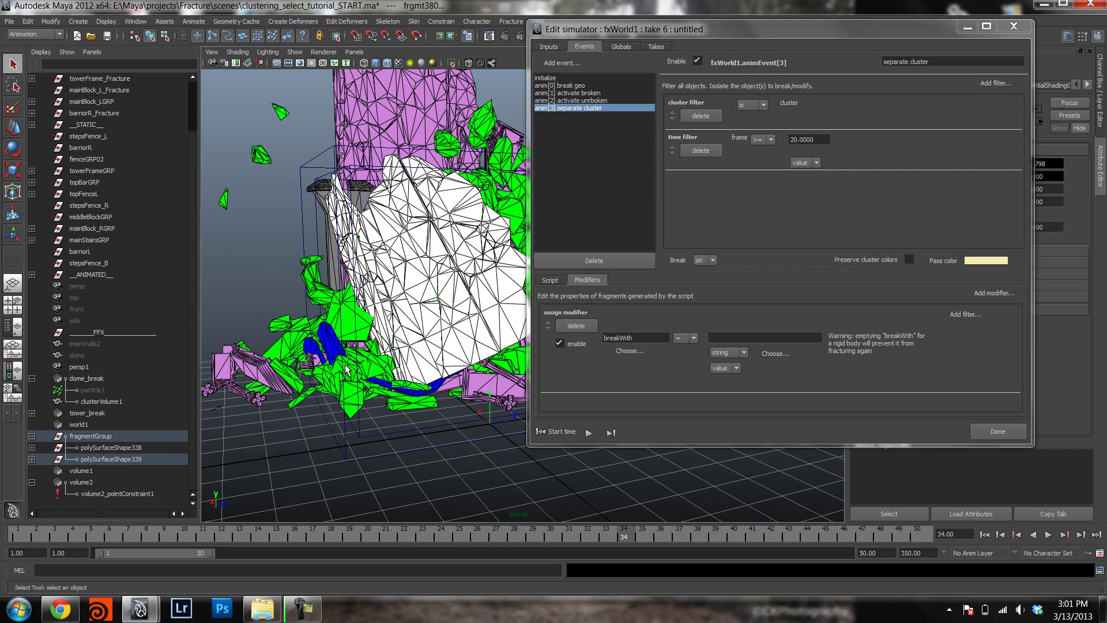
click(550, 47)
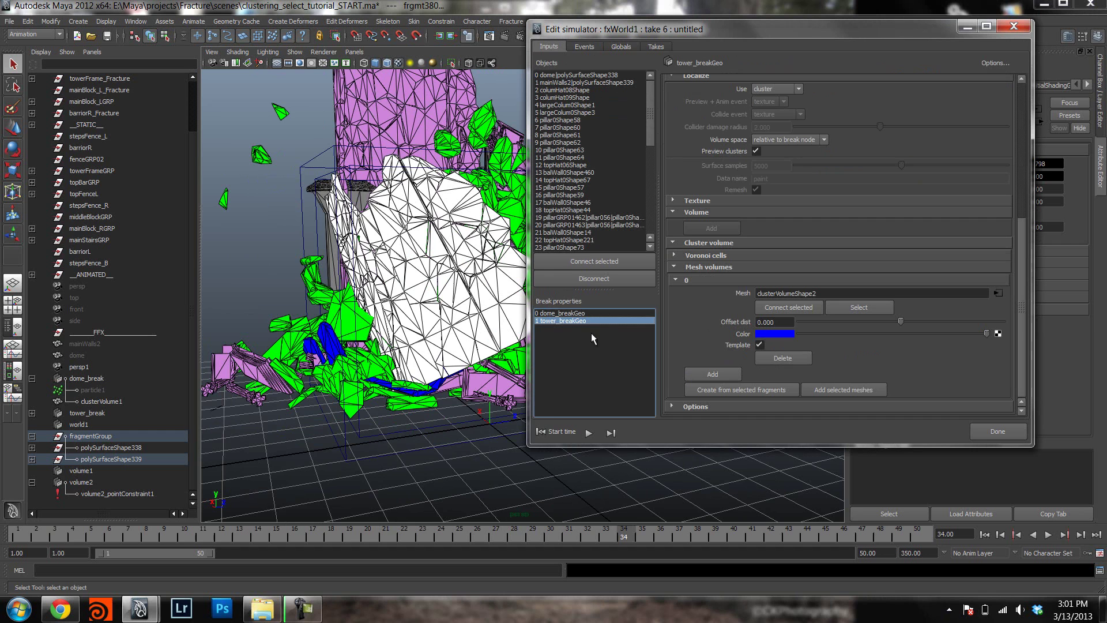
click(778, 335)
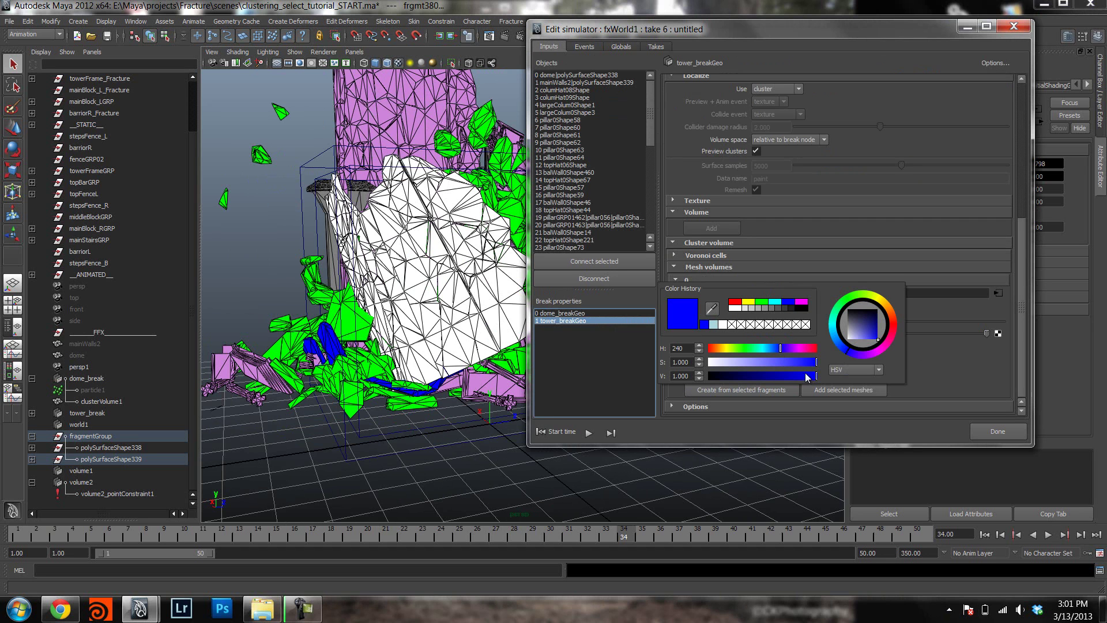
click(854, 372)
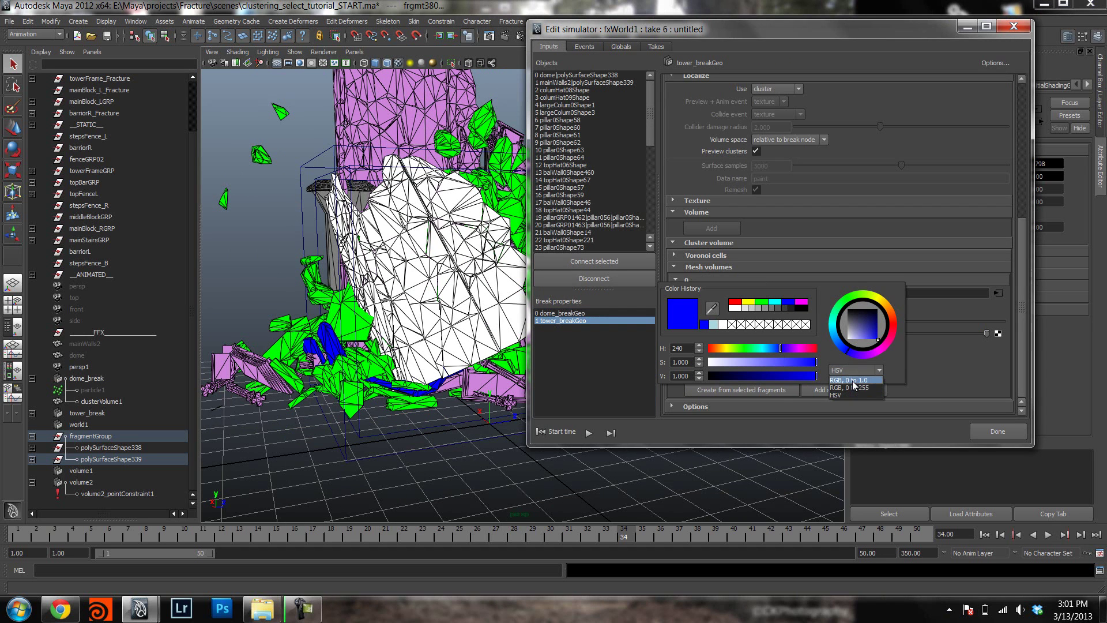
click(851, 385)
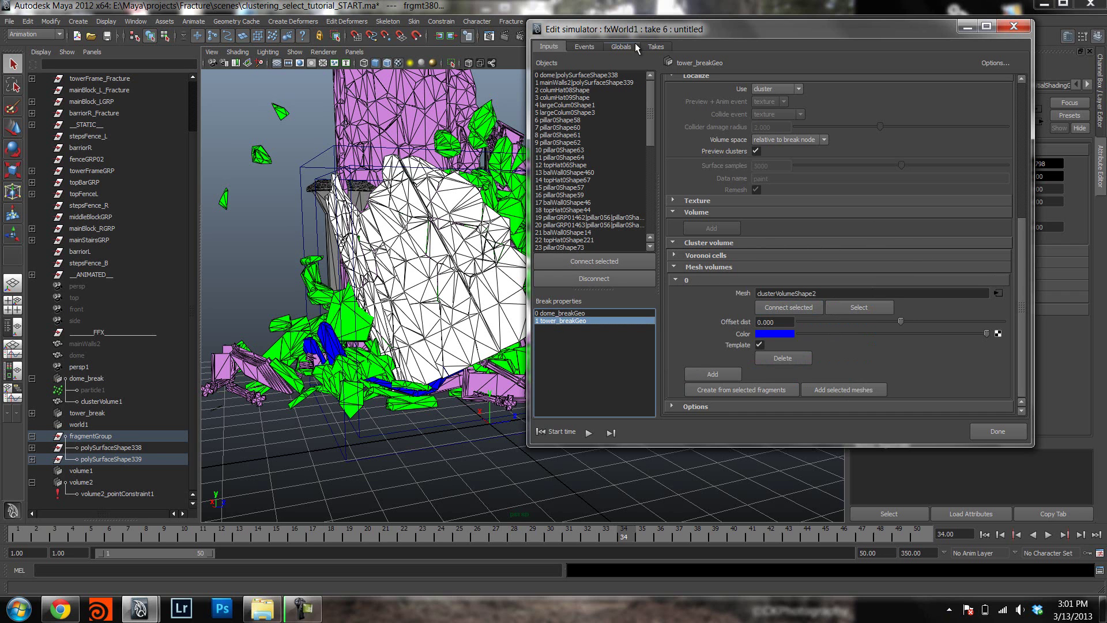
Add a color data filter set to blue, with 0.00100 tolerance, to the separate cluster event.
click(583, 48)
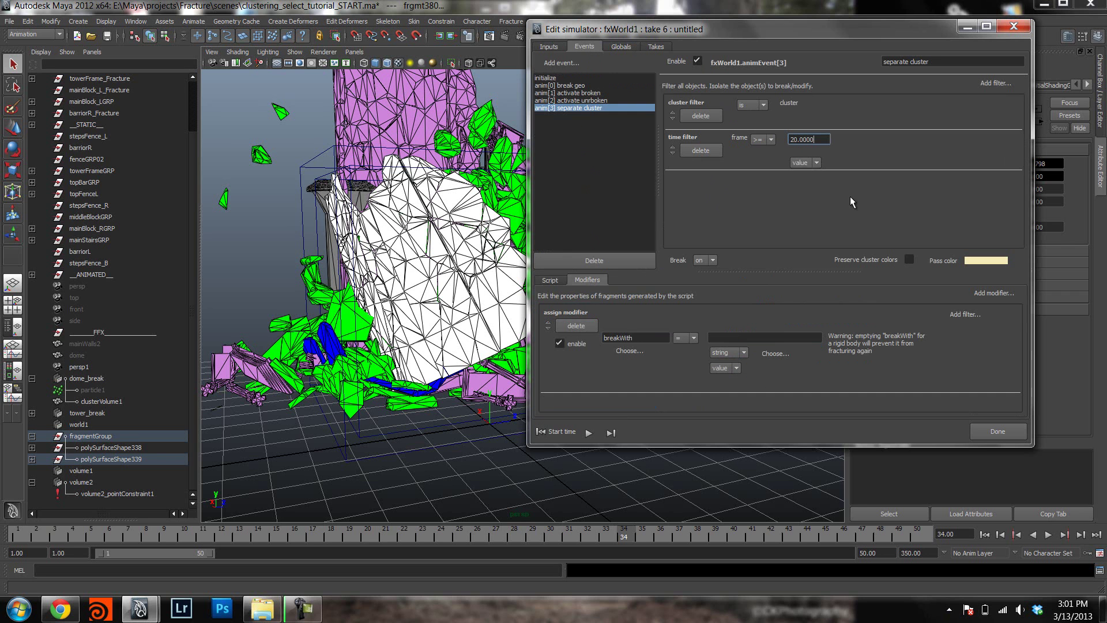
click(991, 83)
click(1012, 118)
click(760, 192)
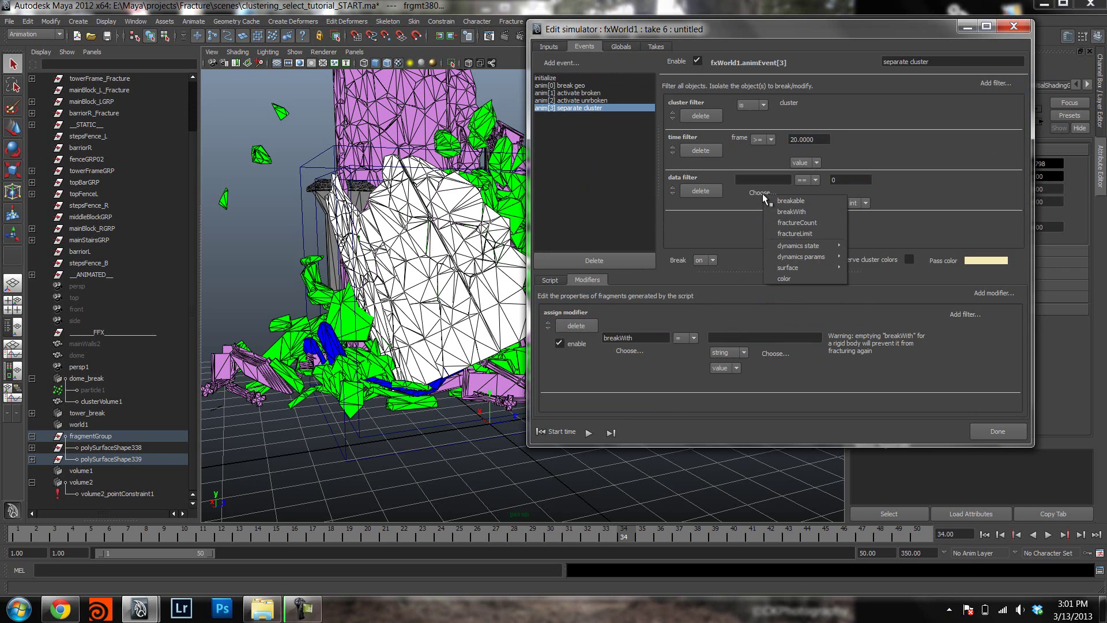
click(783, 278)
click(851, 179)
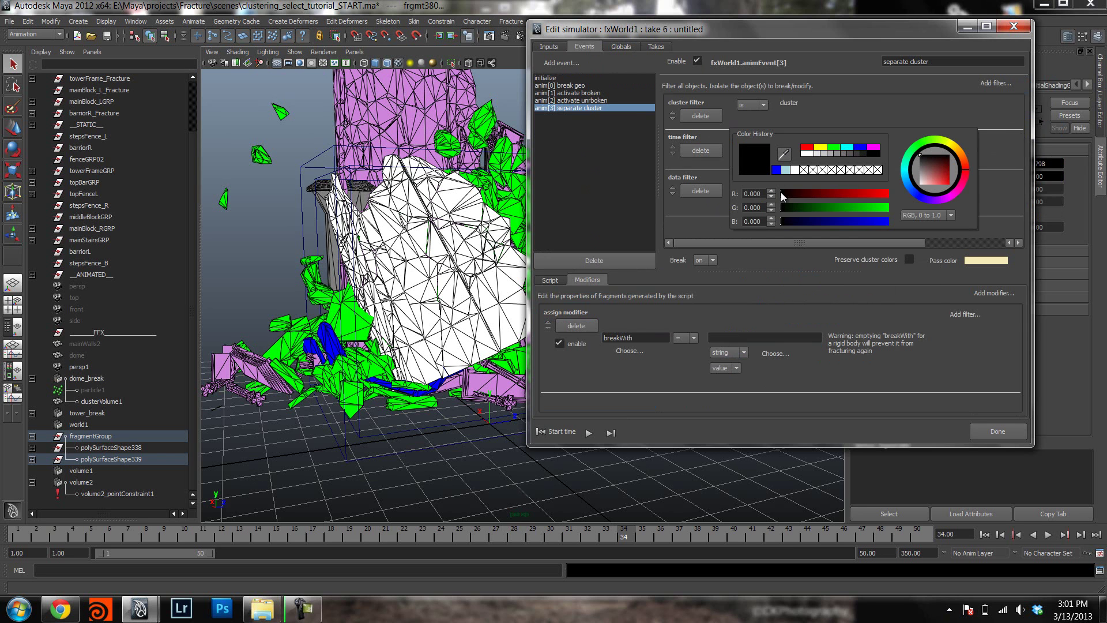
click(777, 169)
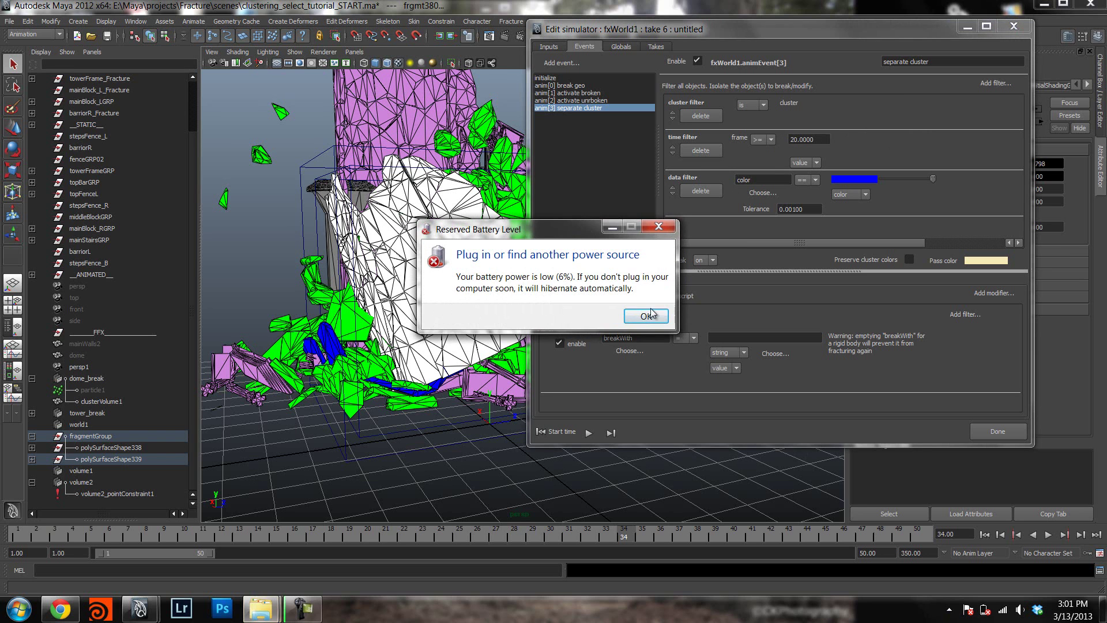
Dismiss the low-battery warning and set the event's pass color to black.
click(645, 317)
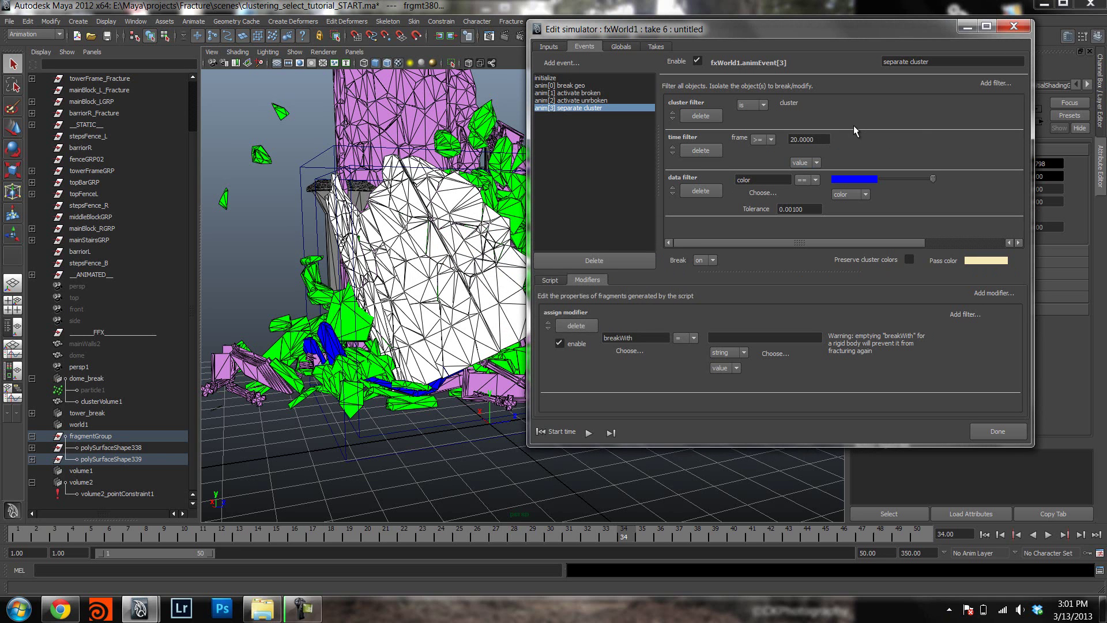
click(980, 259)
click(1004, 235)
Re-bake take 6 to disk, overwriting the existing cache file.
click(648, 48)
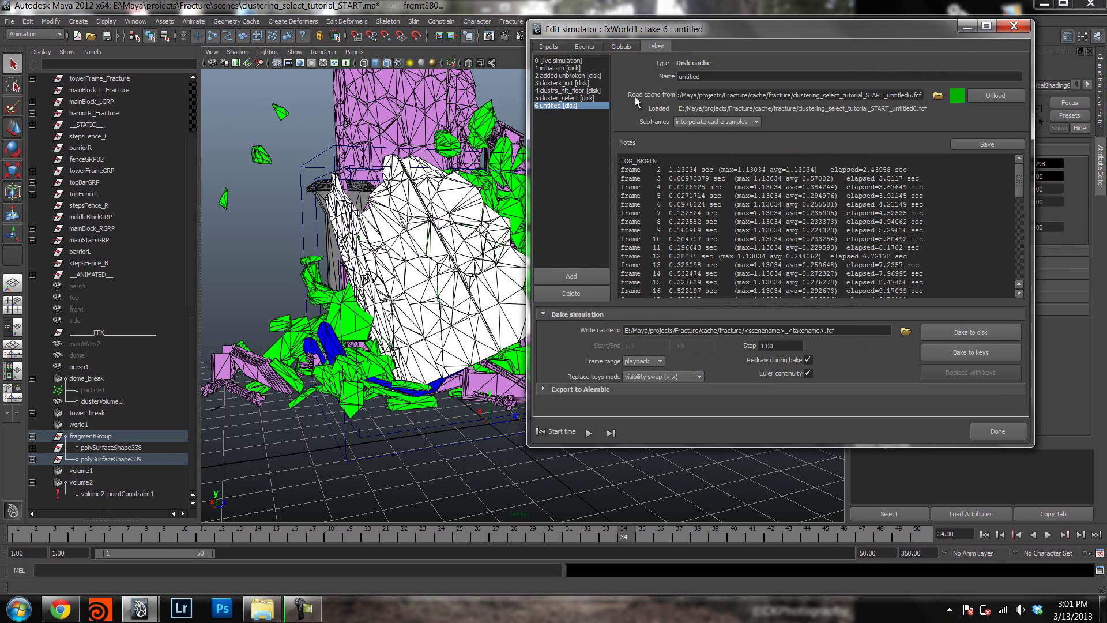
click(983, 334)
click(751, 254)
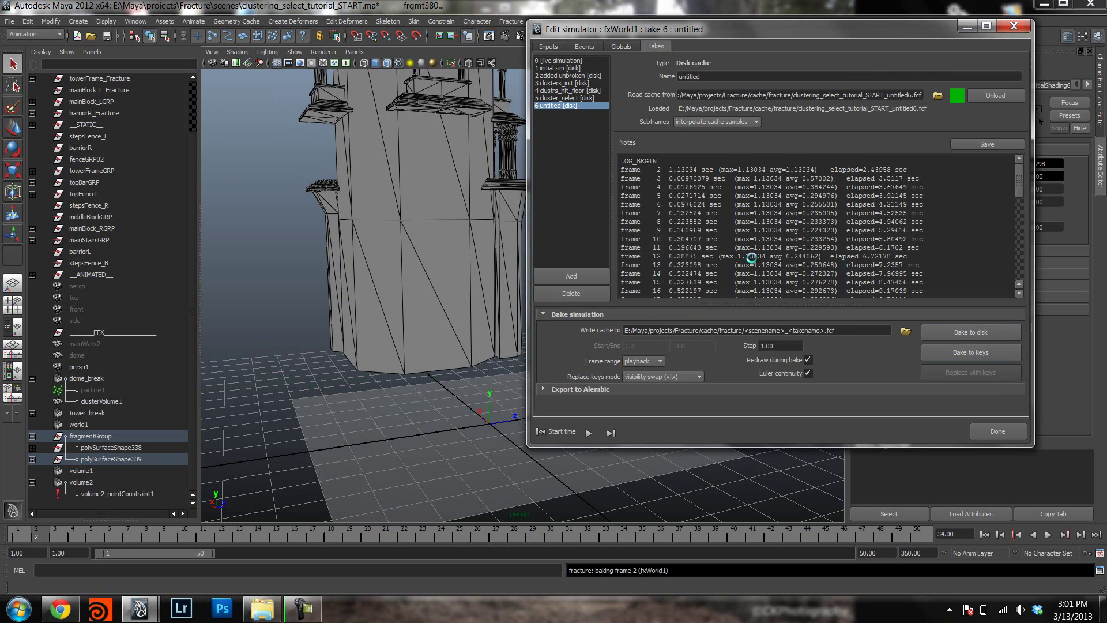